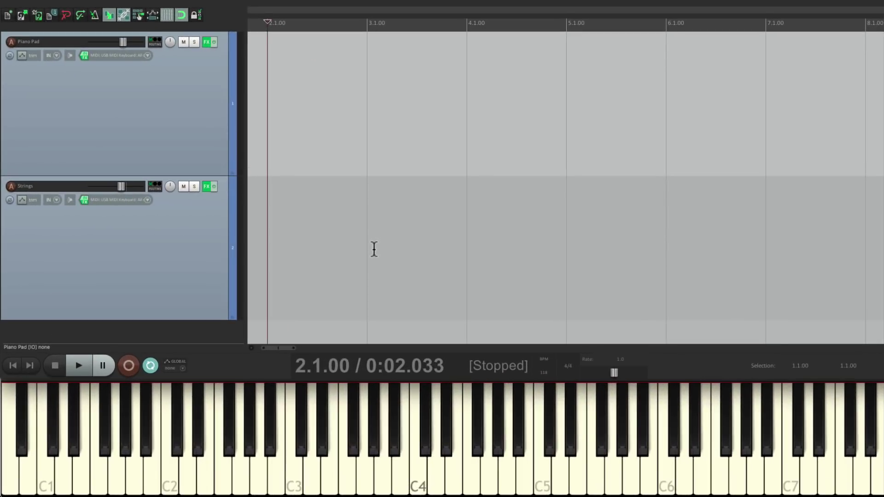
Record a MIDI chord progression onto the Piano Pad track, starting from measure 2.1.00.
left_click(182, 124)
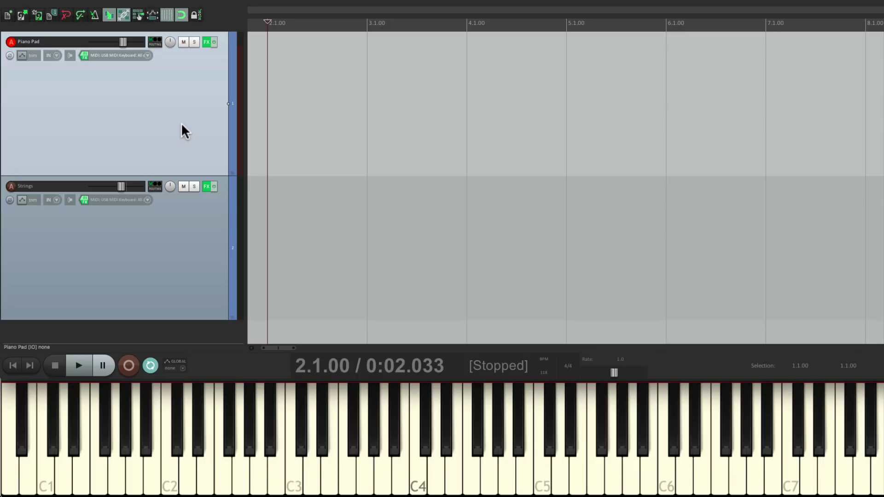
key("ctrl+r")
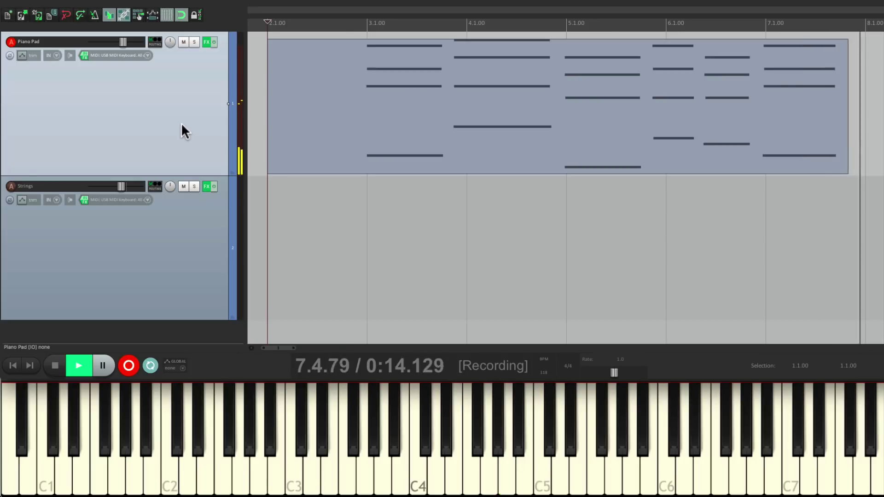
key("space")
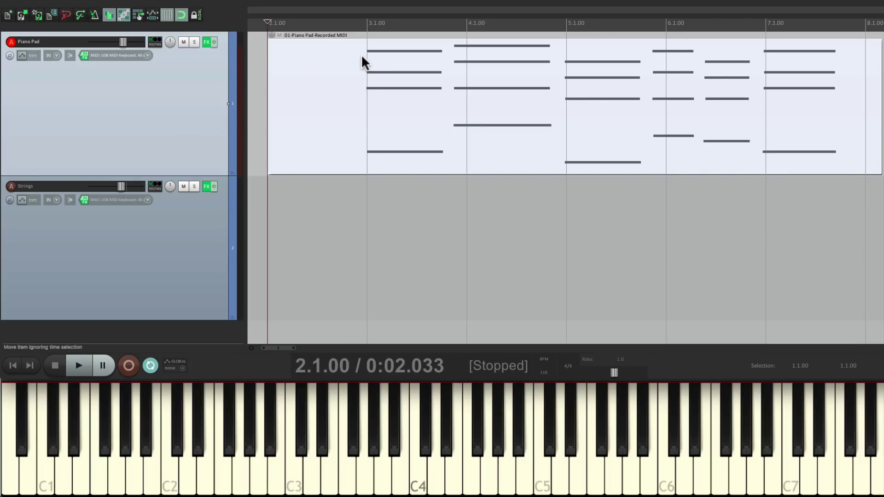
Open the Piano Pad take in the MIDI editor, quantize the position of all notes to the grid, and play it back.
double_click(363, 69)
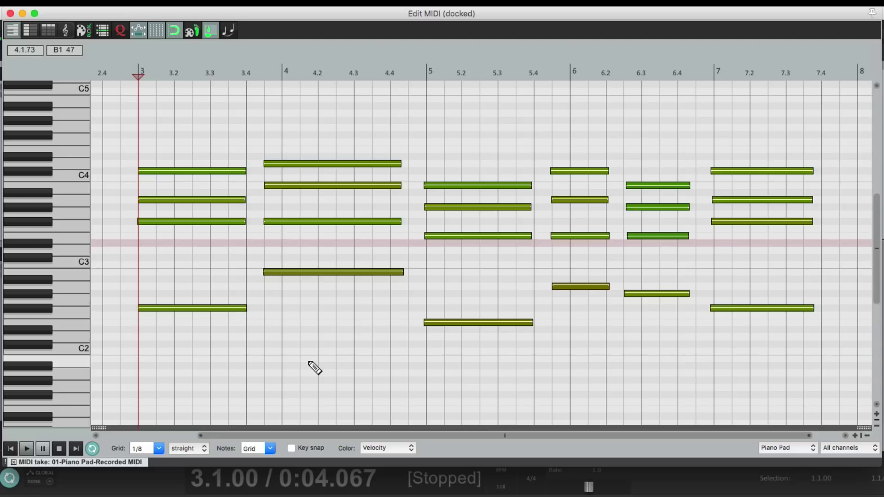
left_click(118, 31)
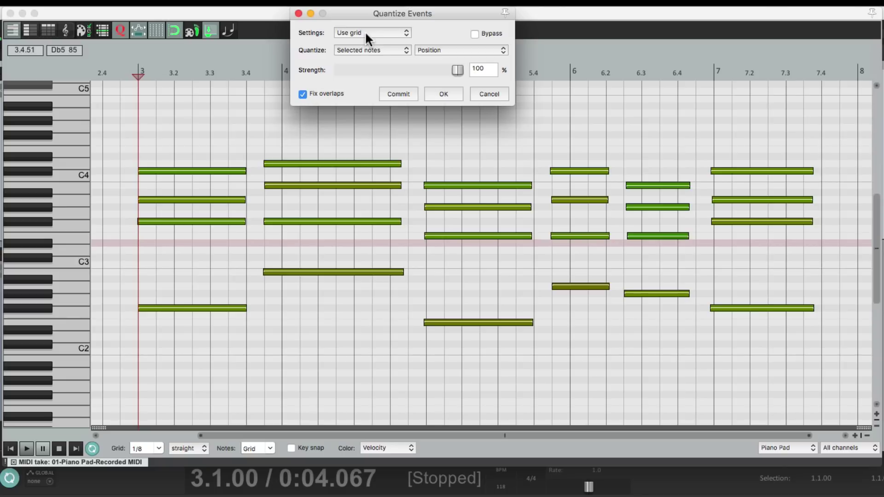
left_click(373, 50)
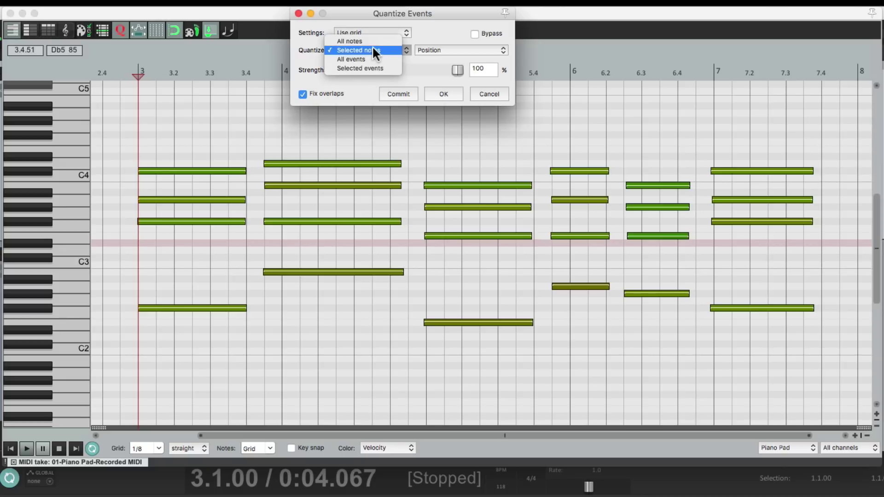
left_click(374, 40)
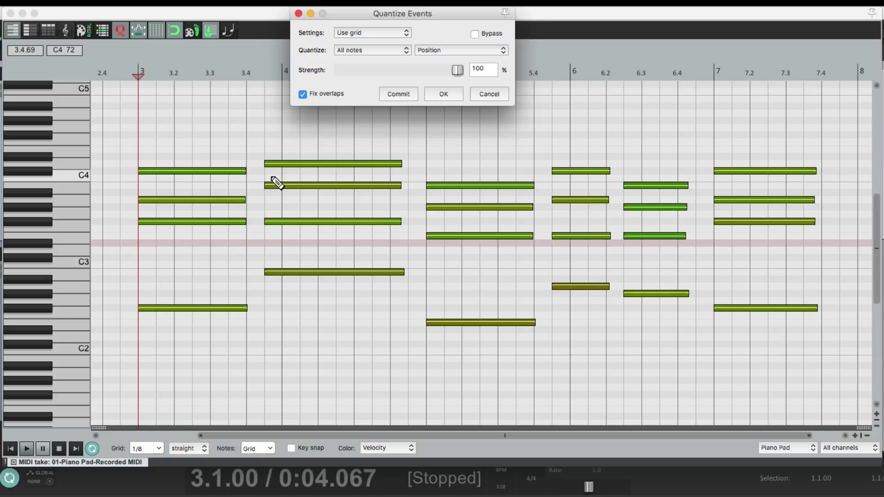
key("space")
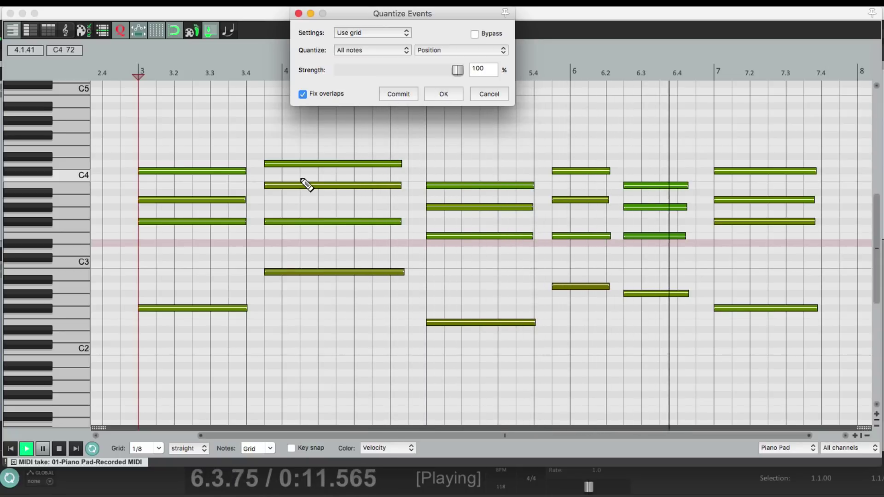
key("space")
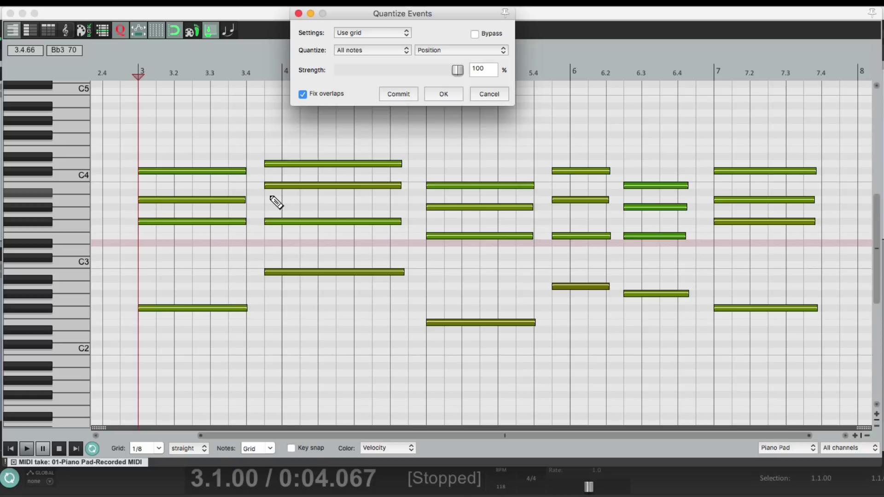
Try quantizing both position and note end of the Piano Pad chords, and listen to them.
left_click(436, 50)
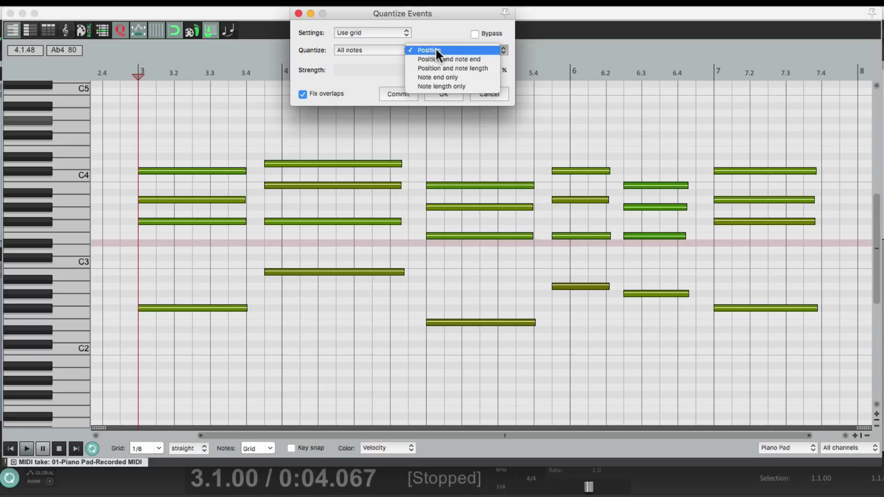
left_click(463, 59)
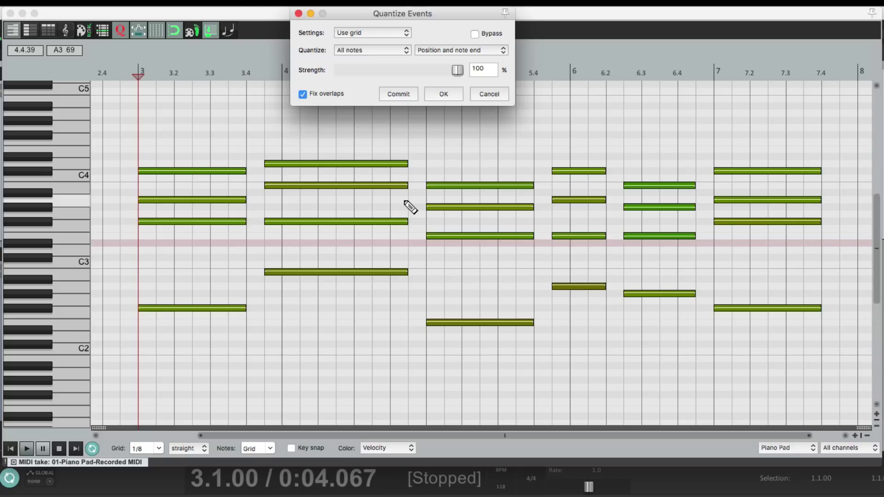
key("space")
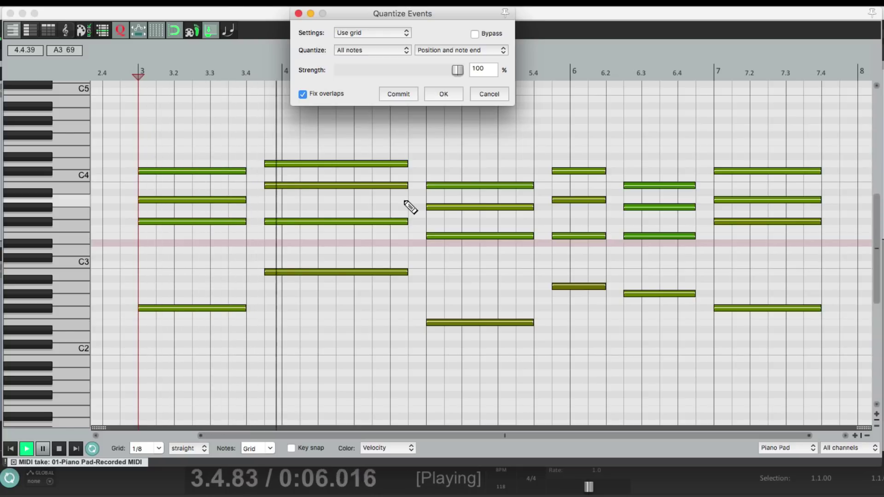
key("space")
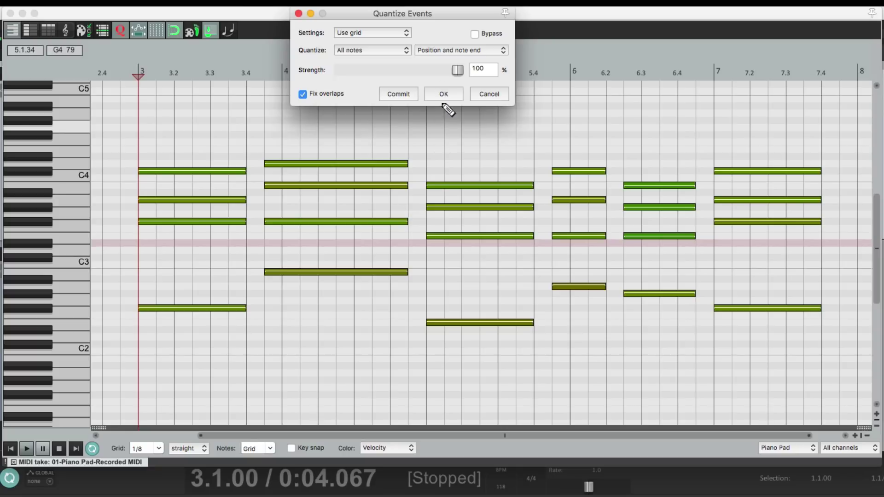
Quantize the Piano Pad chords by position only and apply the quantization.
left_click(441, 51)
left_click(441, 43)
left_click(441, 93)
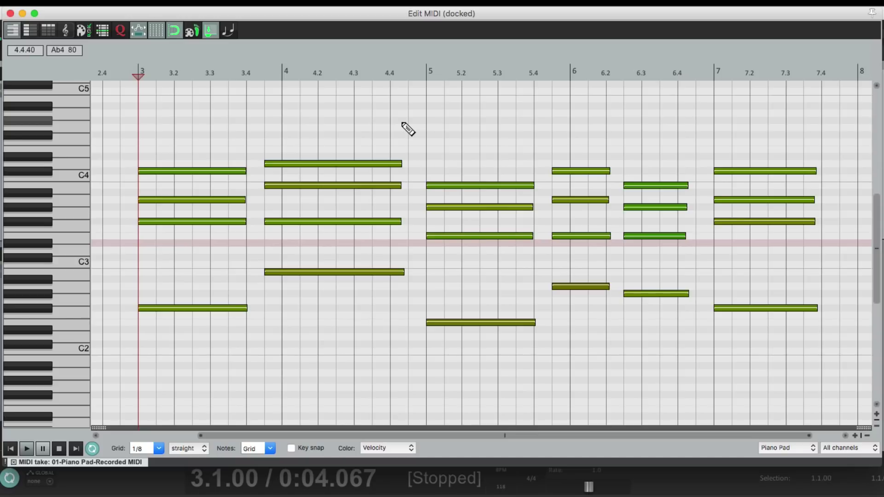
Set the ends of all Piano Pad notes to the start of the next note (legato) and play them back.
key("super+a")
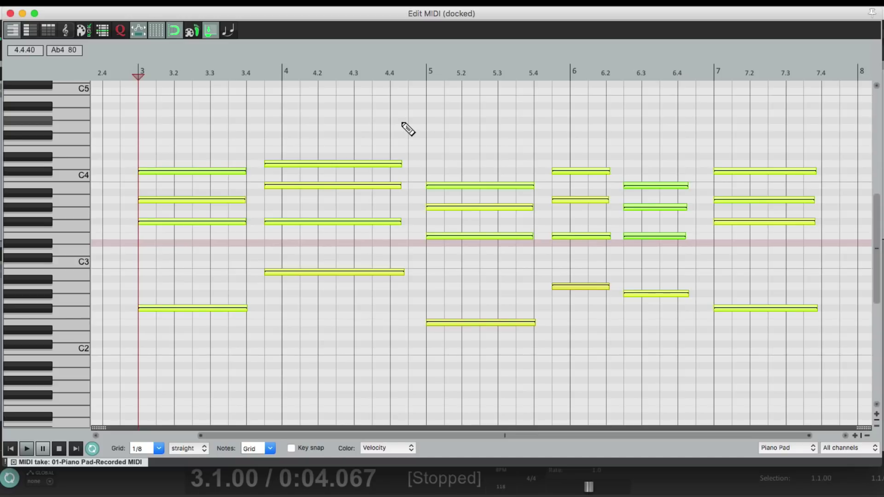
right_click(366, 123)
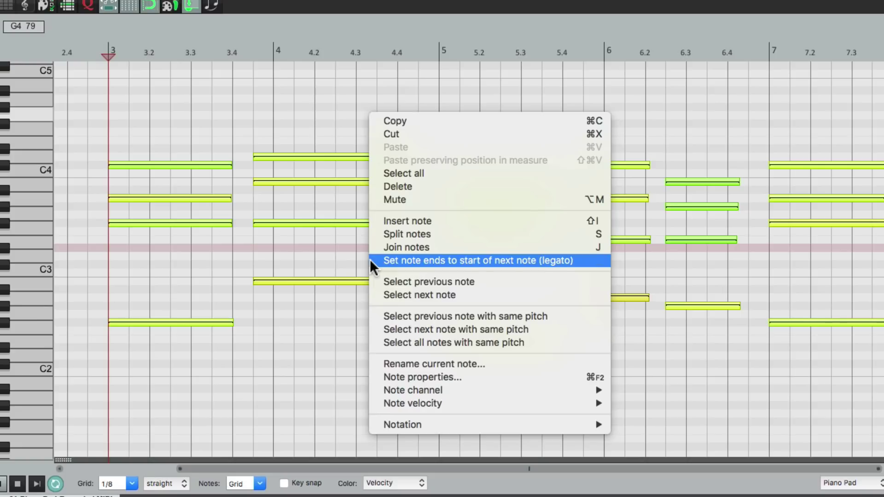
left_click(371, 261)
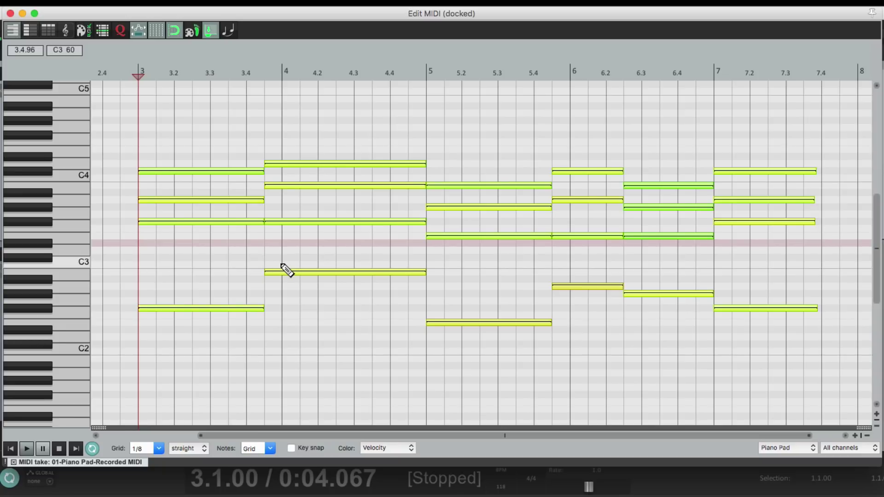
key("space")
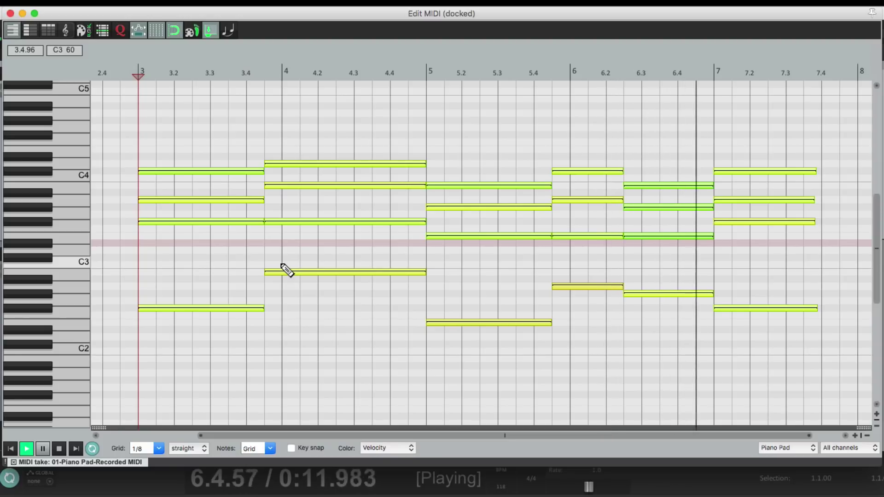
key("space")
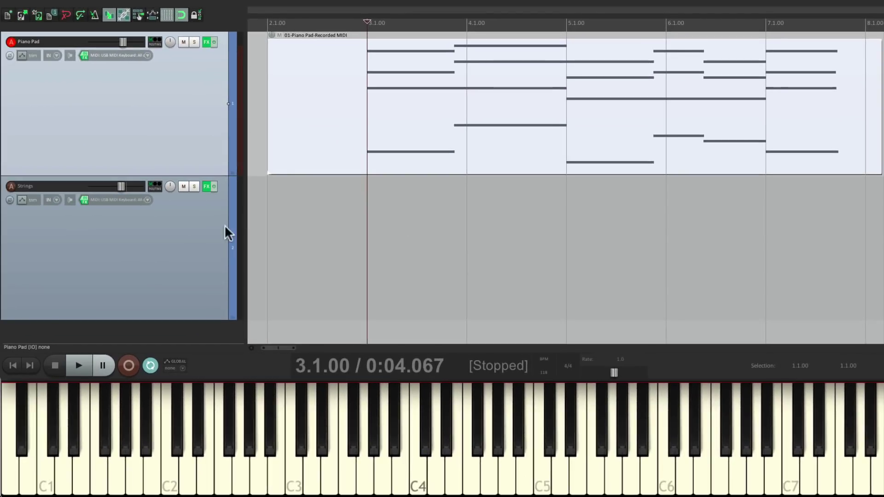
Record a MIDI melody onto the Strings track, starting from measure 2.1.00.
left_click(154, 263)
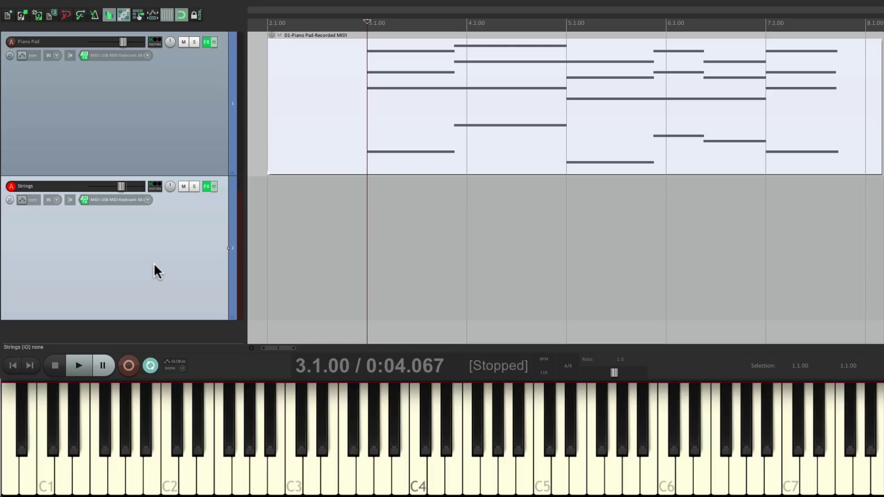
left_click(269, 247)
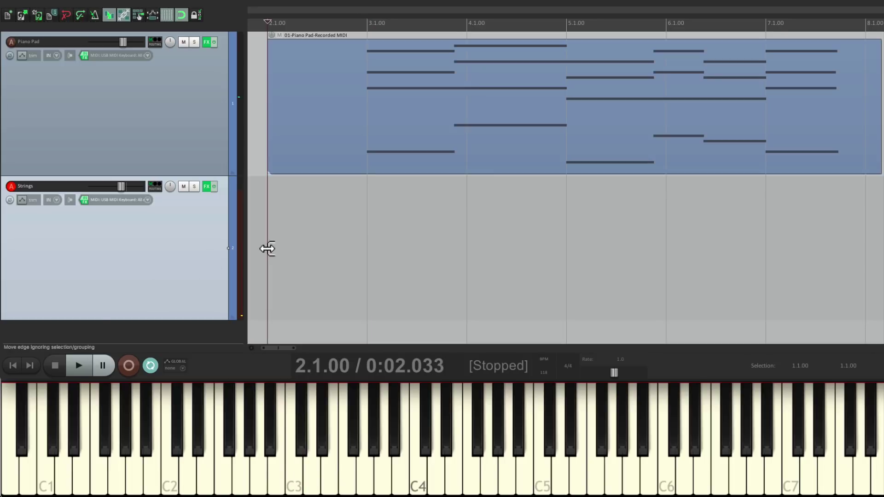
key("ctrl+r")
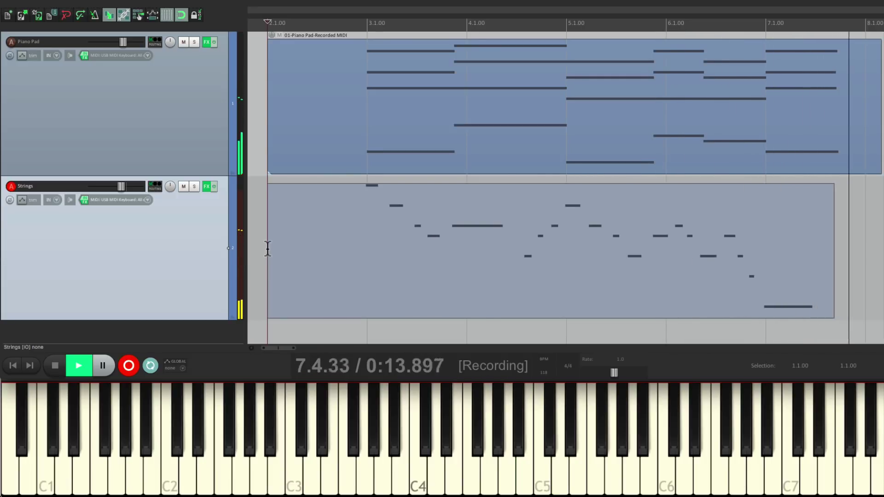
key("space")
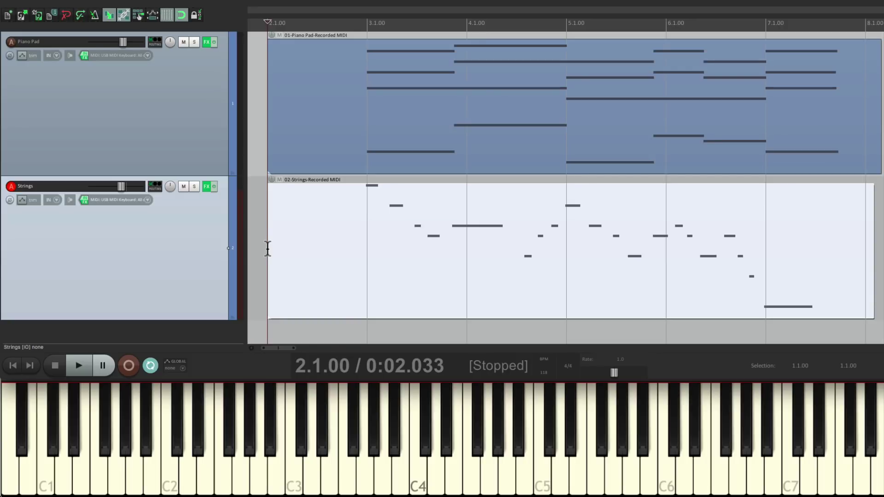
Open the Strings take in the MIDI editor, quantize all note positions to the grid at 100% strength, and play it back.
double_click(375, 275)
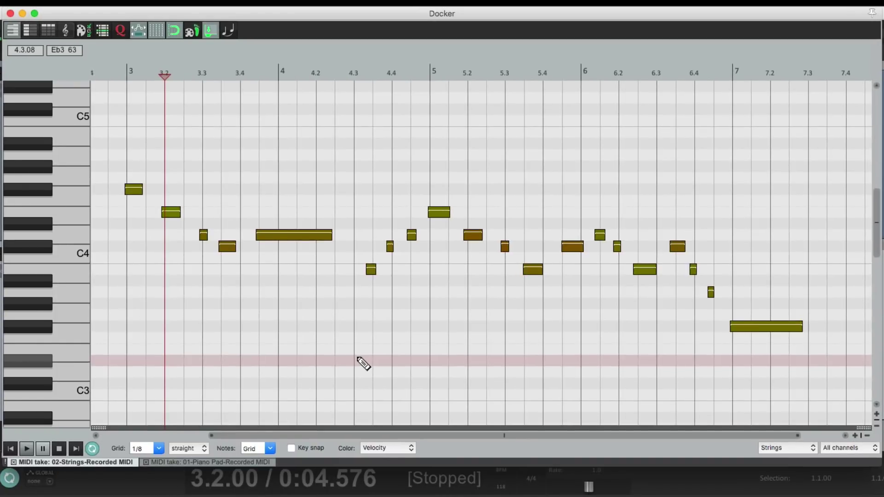
left_click(121, 30)
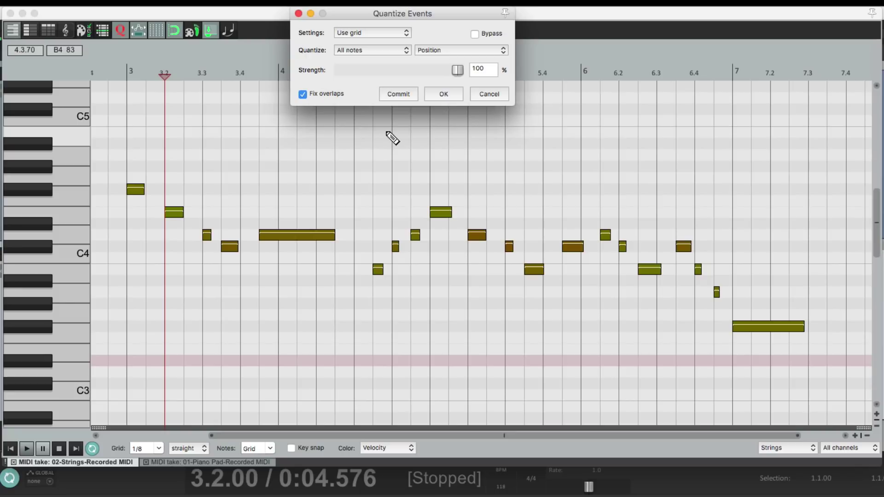
left_click(440, 93)
key("space")
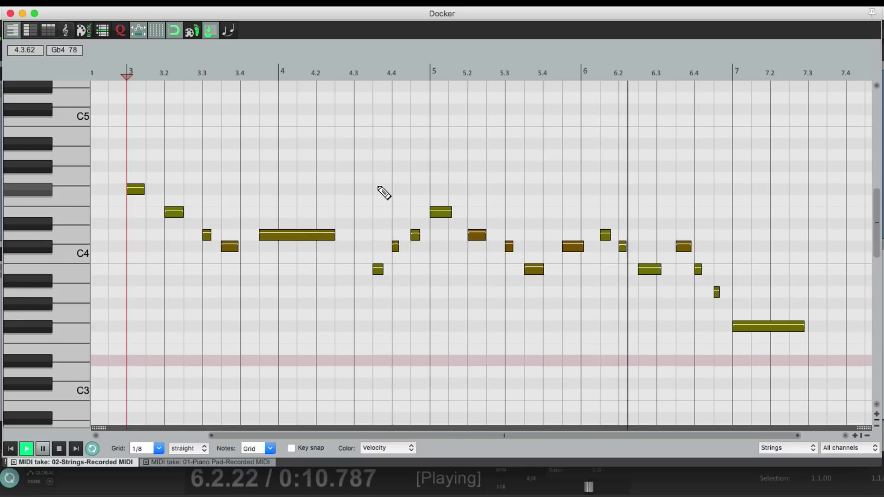
key("space")
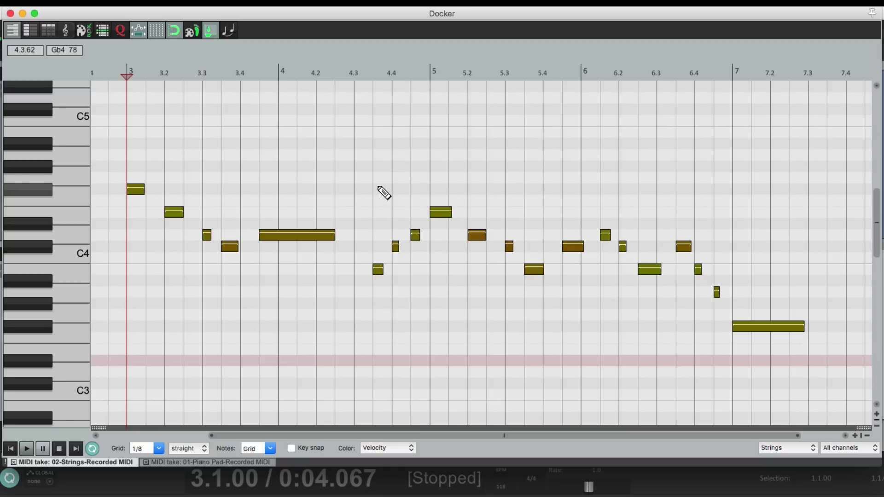
Set the ends of all Strings notes to the start of the next note (legato) and play the melody back.
key("super+a")
right_click(373, 162)
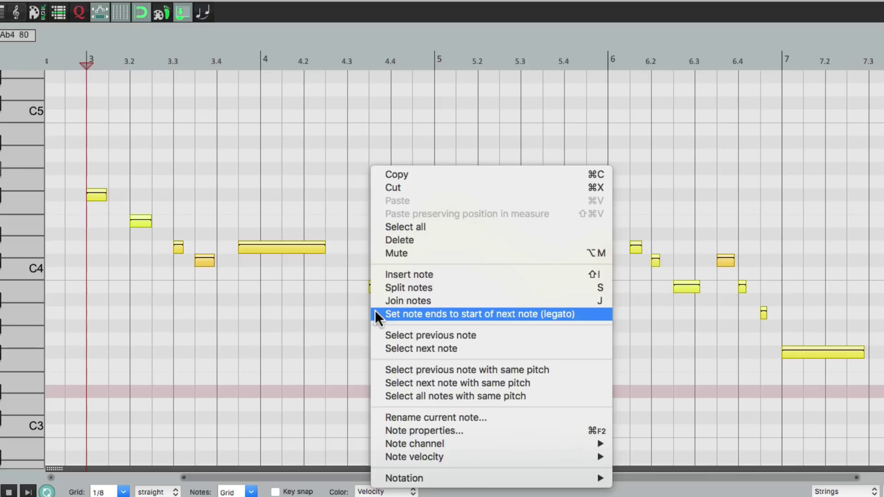
left_click(376, 314)
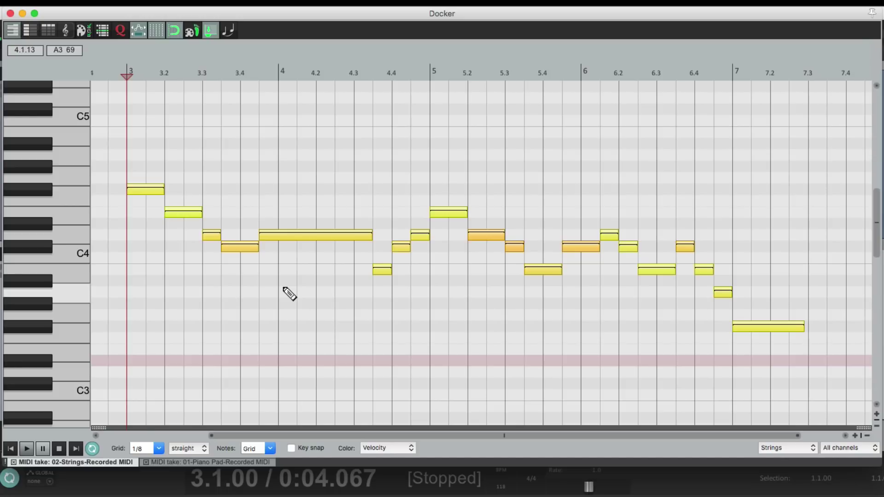
key("space")
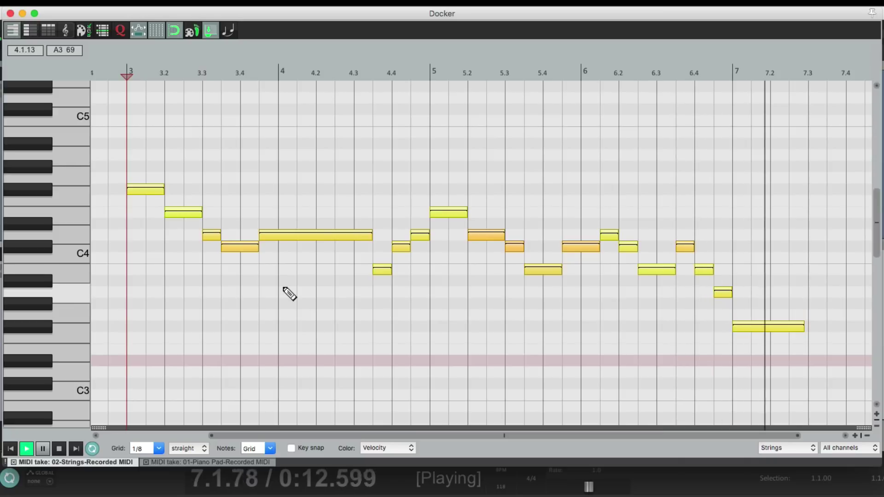
key("space")
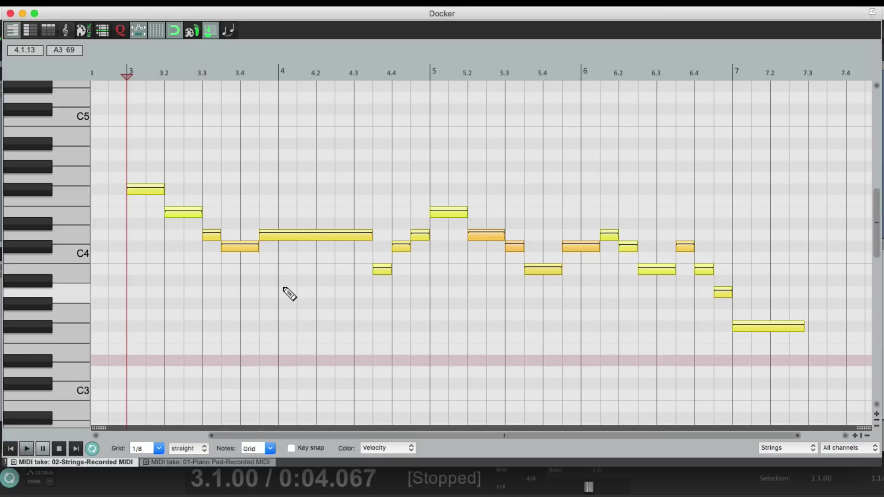
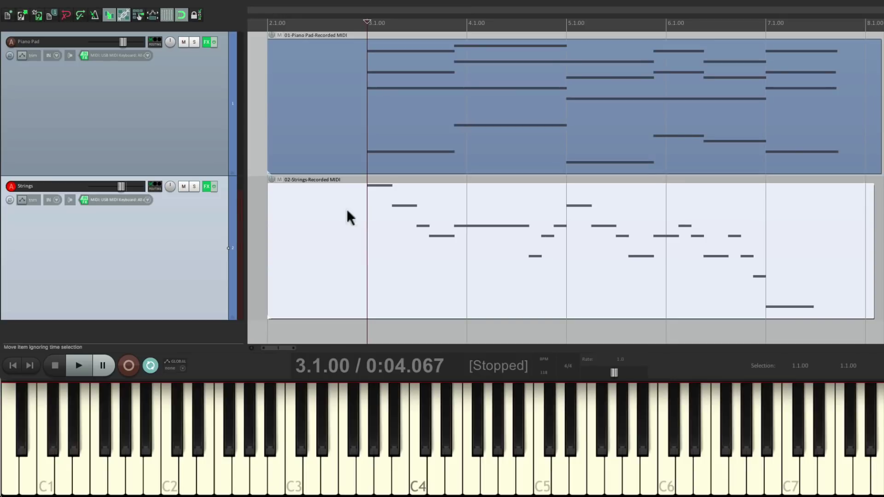
Undo the Strings and Piano Pad recordings, and record a combined bass and melody part onto the Piano Pad track from measure 2.1.00.
key("ctrl+z")
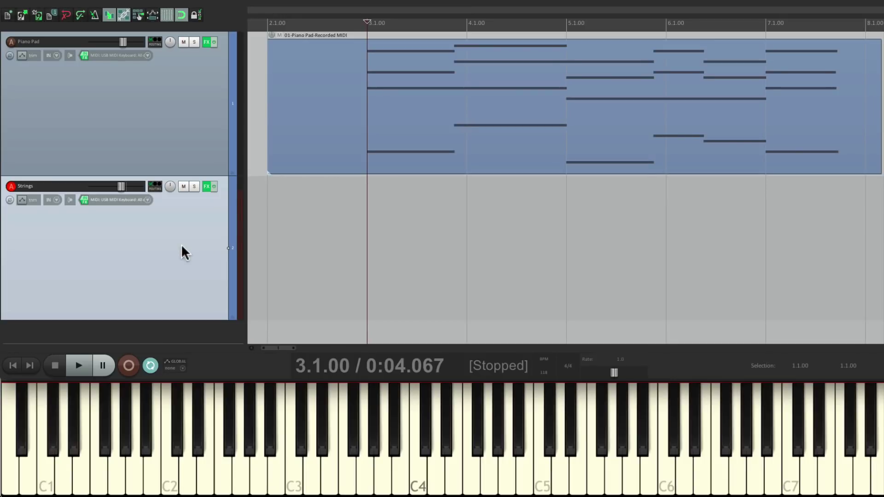
key("ctrl+z")
left_click(269, 129)
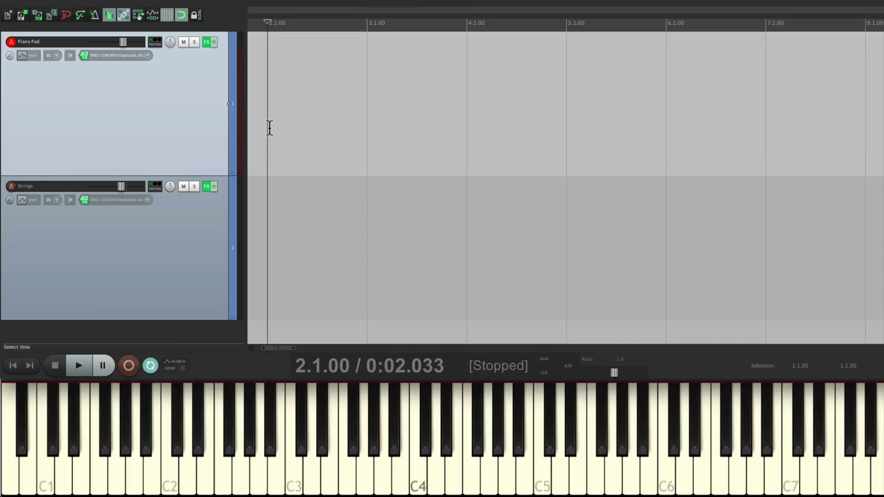
key("ctrl+r")
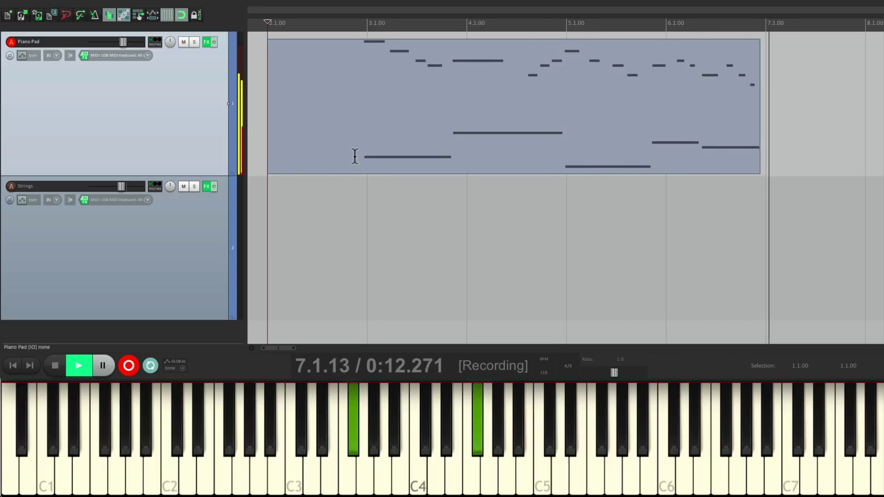
key("space")
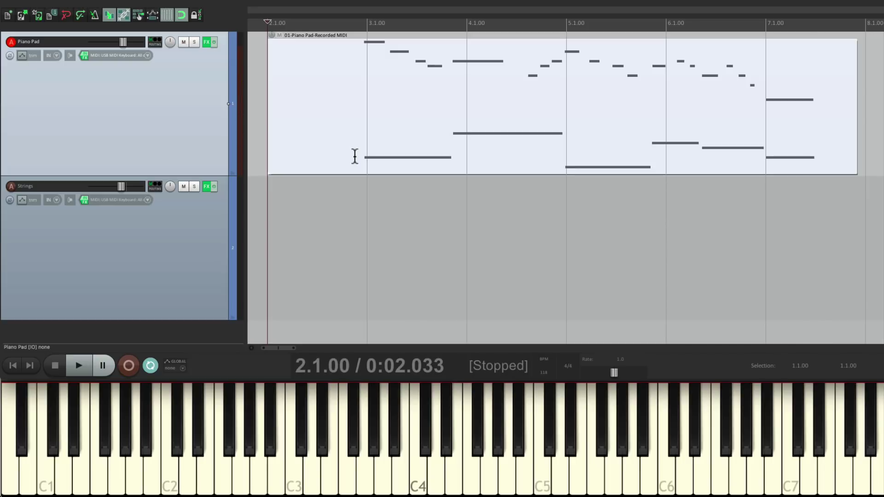
Open the new Piano Pad take in the MIDI editor, quantize its notes to the grid, and play it back from measure 3.
double_click(386, 116)
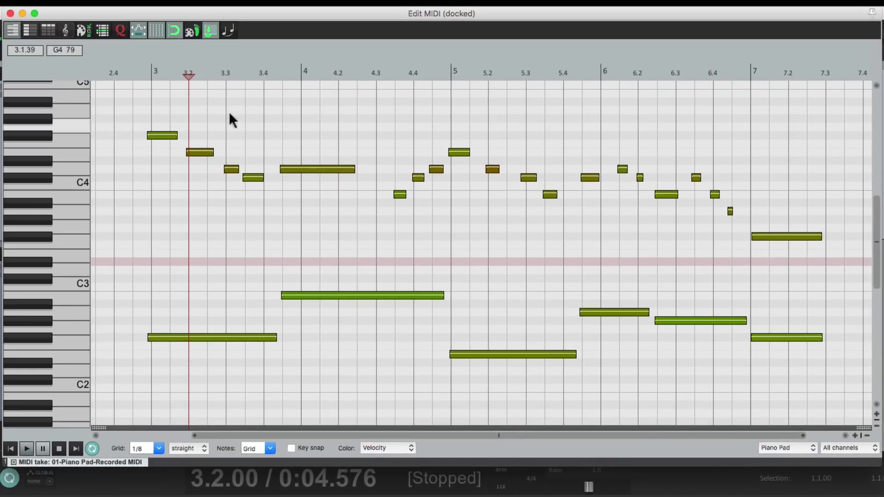
left_click(115, 32)
left_click(432, 95)
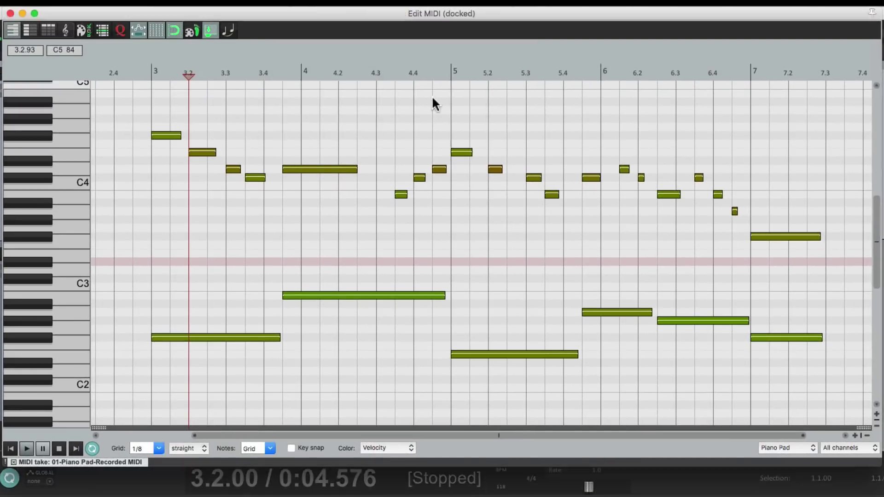
key("space")
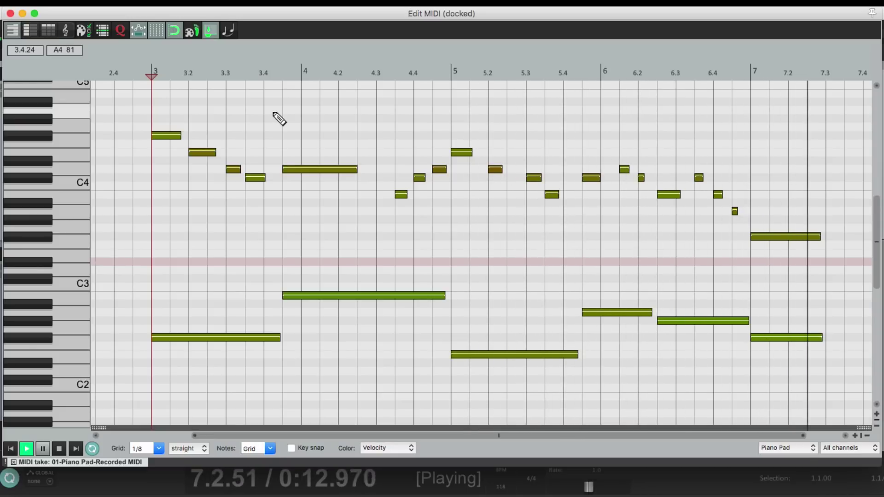
key("space")
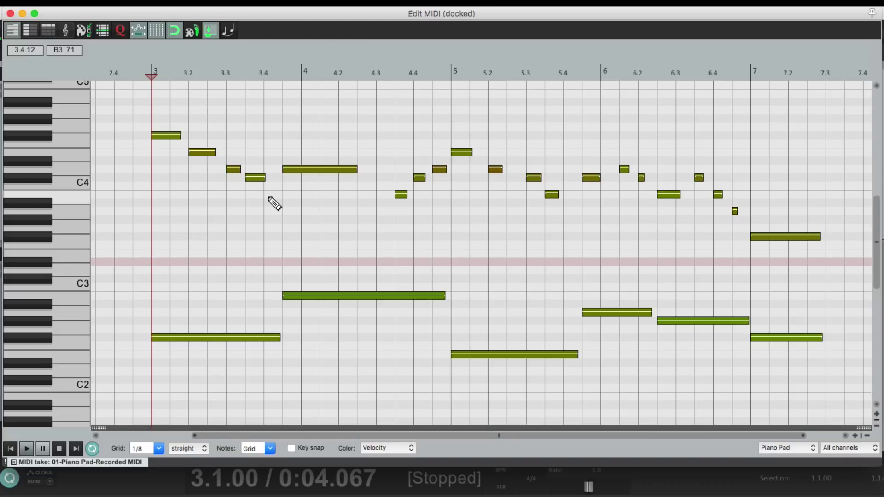
Try setting the ends of all notes in the take to the start of the next note (legato), and undo it.
key("super+a")
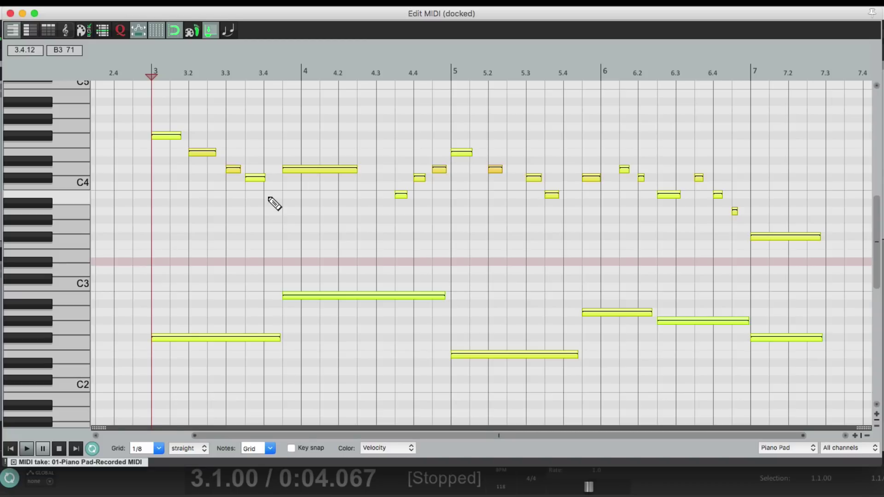
right_click(275, 119)
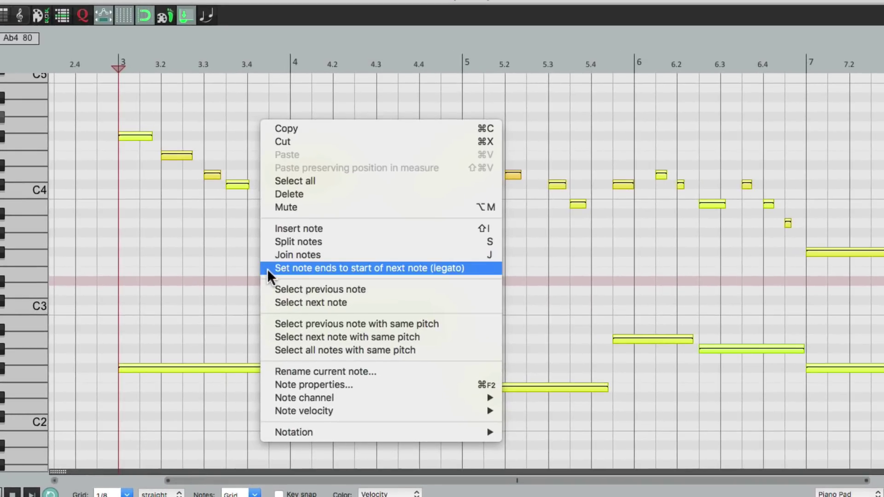
left_click(270, 270)
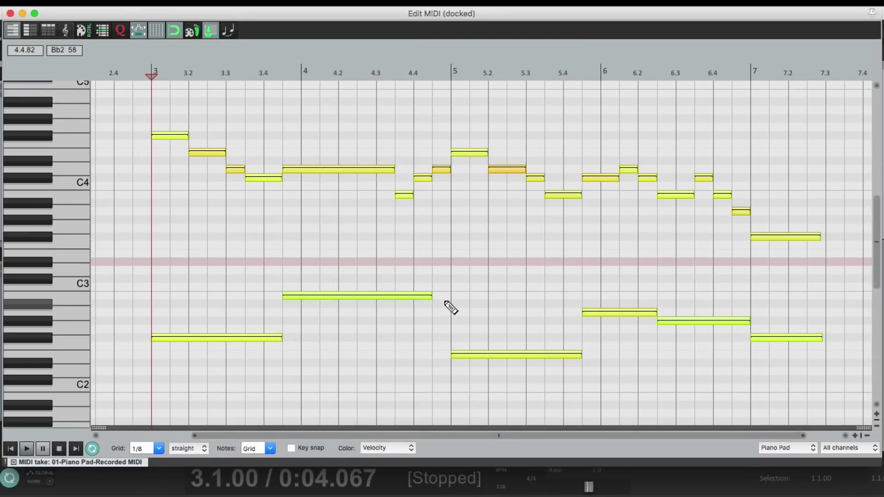
key("ctrl+z")
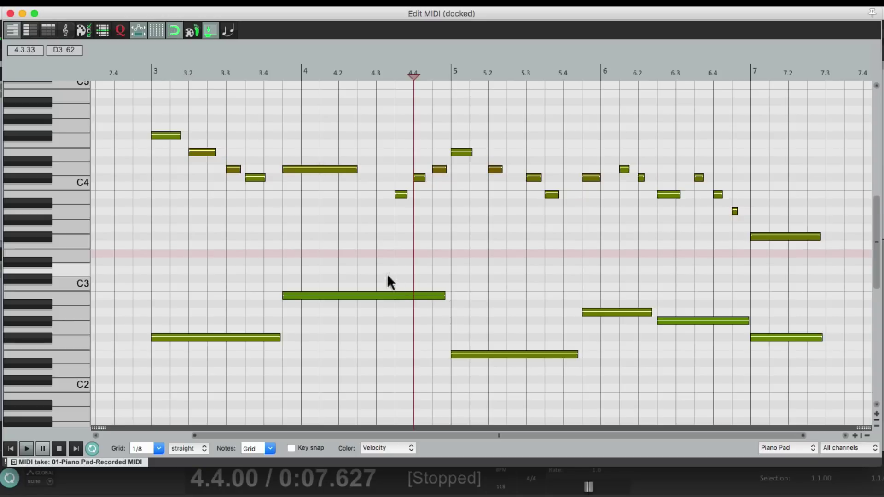
Select only the bass notes around and below C3 and set their ends to the start of the next note (legato).
left_click_drag(225, 268, 780, 404)
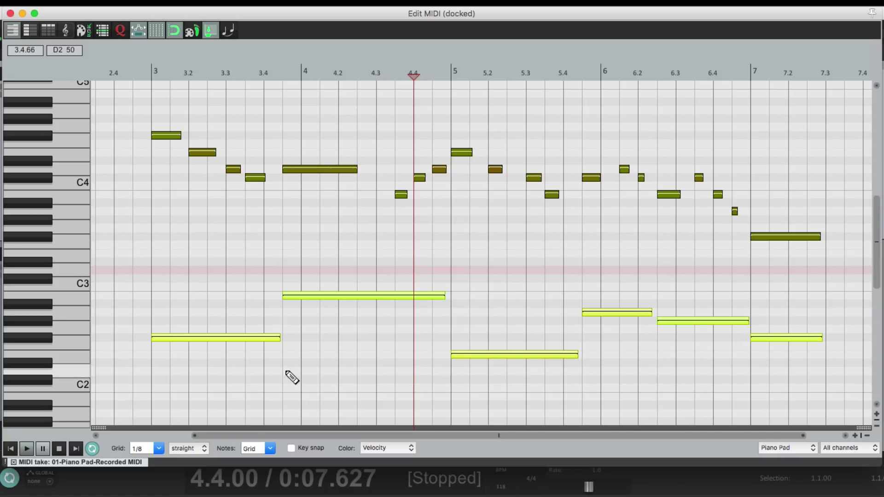
right_click(309, 230)
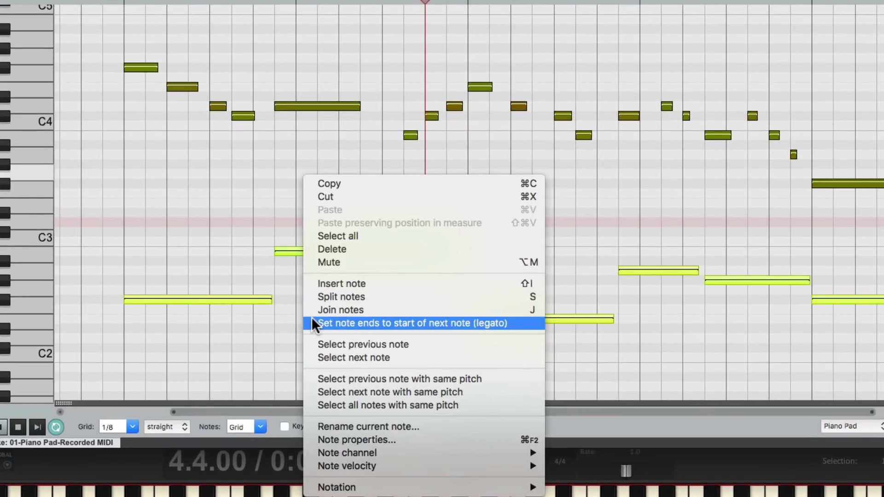
left_click(312, 320)
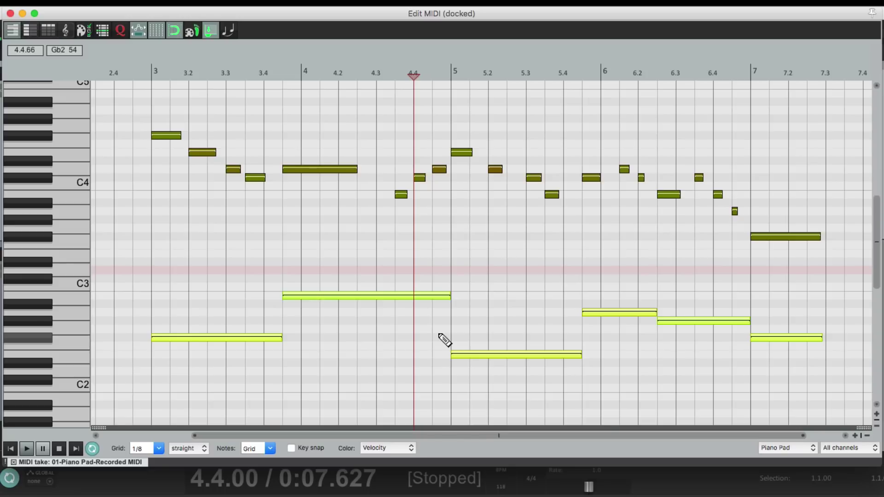
Set the ends of only the upper melody notes to the start of the next note (legato) and play the take back from measure 3.
left_click_drag(133, 128, 778, 264)
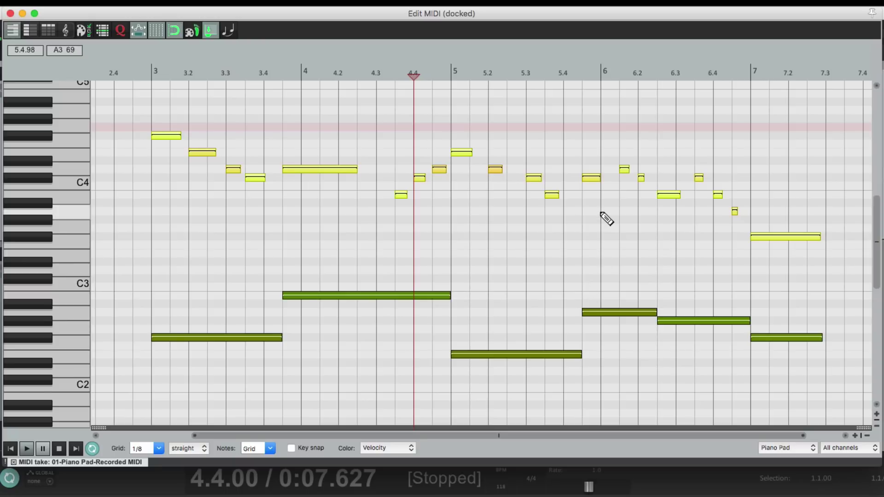
right_click(358, 226)
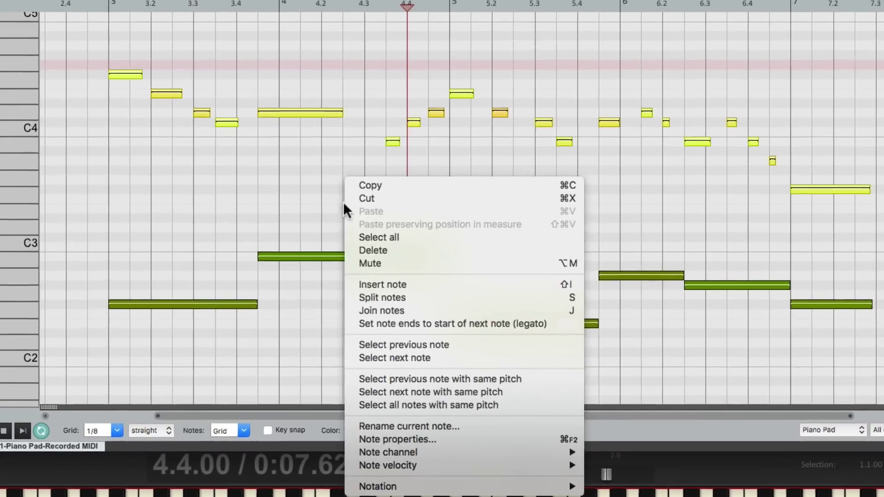
left_click(369, 351)
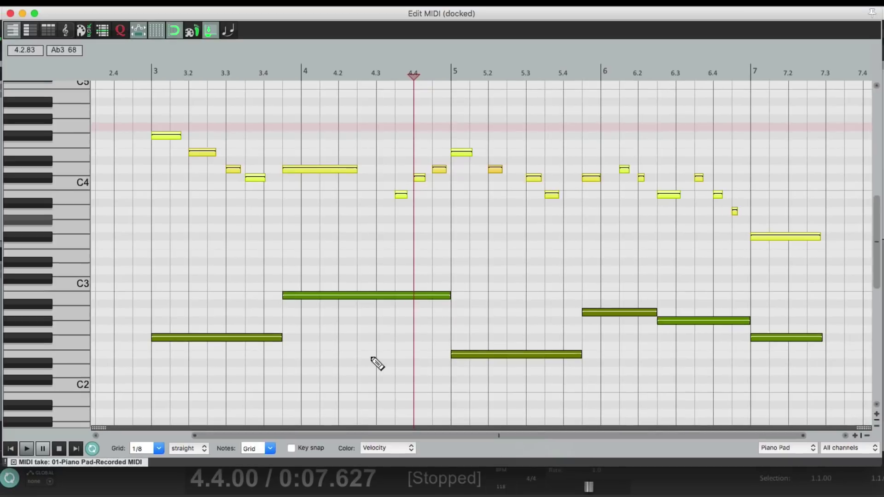
key("Home")
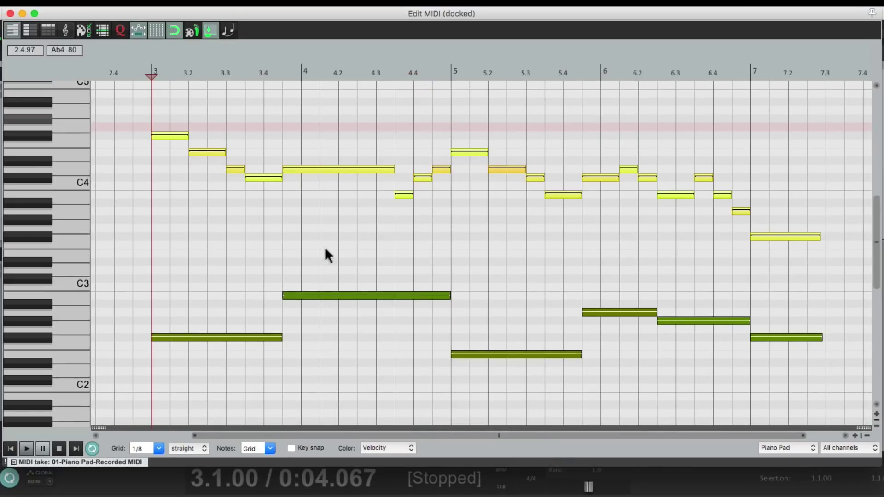
key("space")
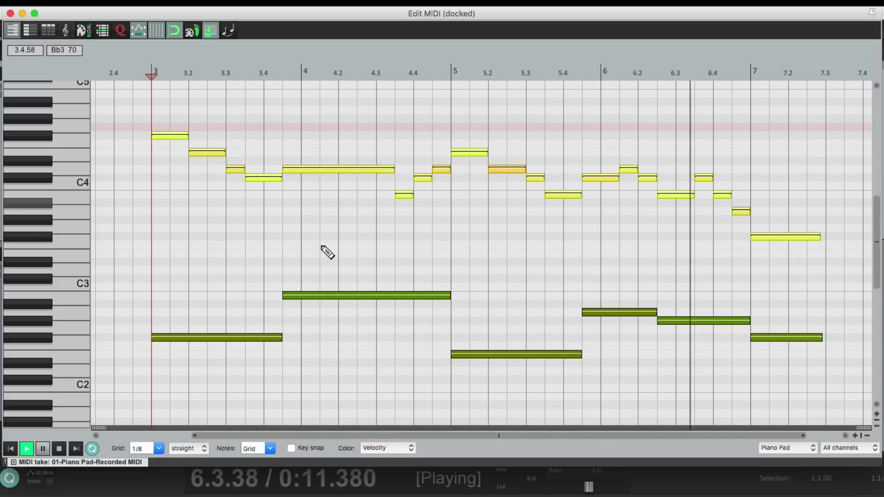
key("space")
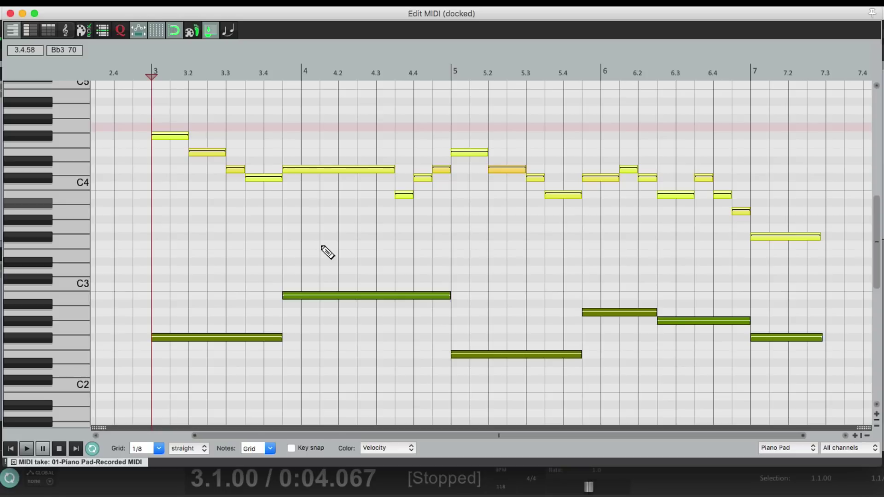
Undo the legato edits and filter the action list's MIDI Editor section for "legato".
key("ctrl+i")
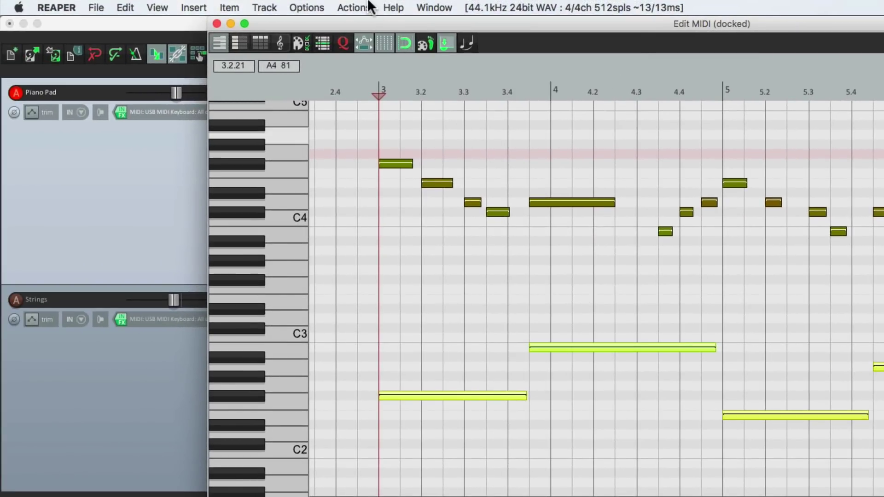
left_click(361, 7)
left_click(365, 24)
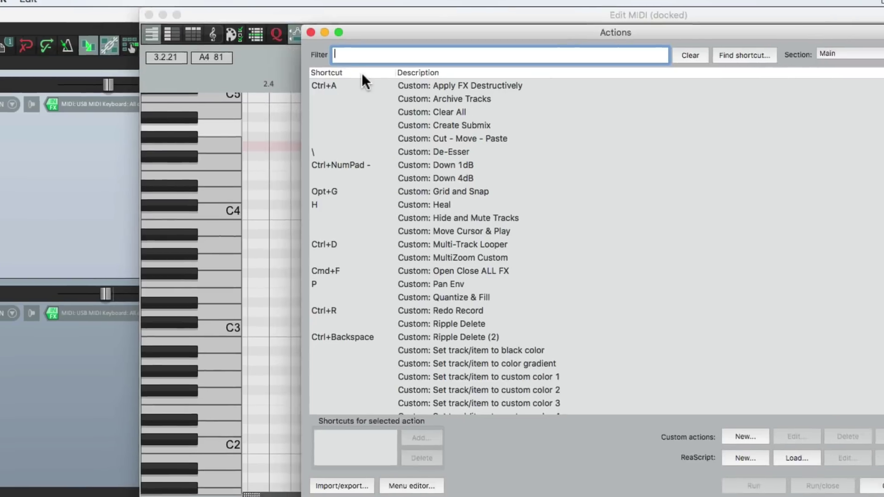
left_click(656, 31)
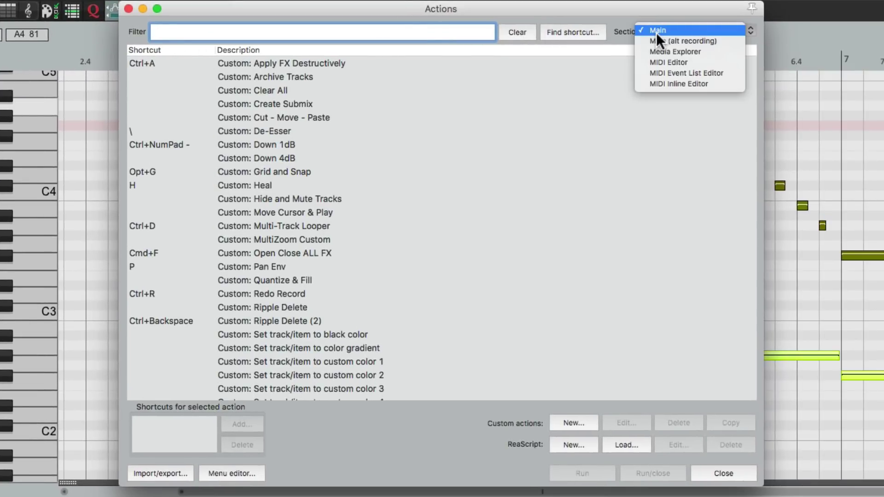
left_click(703, 62)
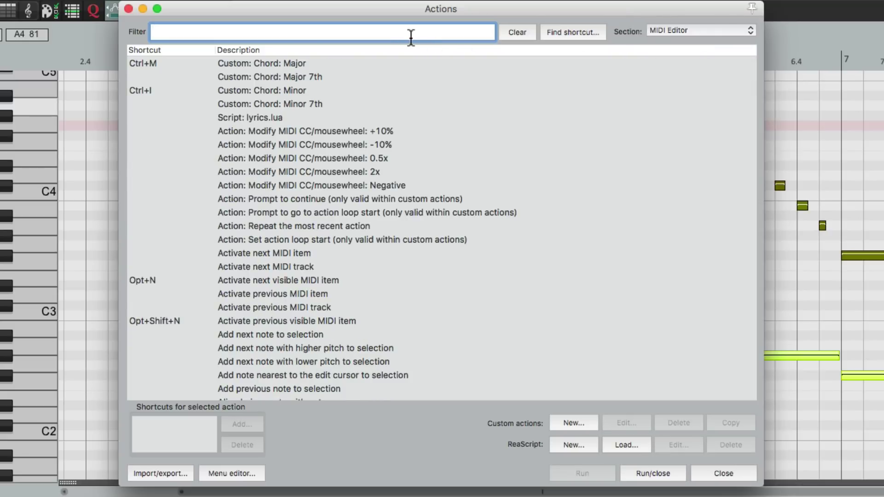
type("legato")
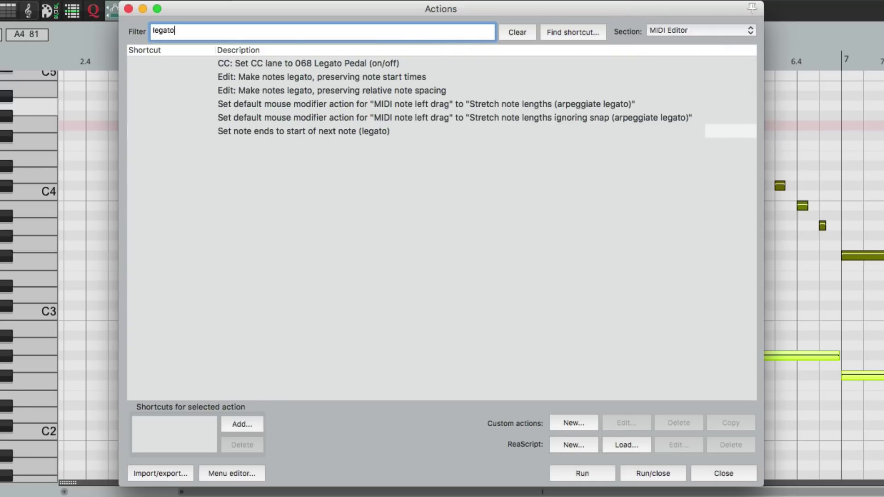
Assign a keyboard shortcut using the L key to the action "Set note ends to start of next note (legato)".
left_click(404, 131)
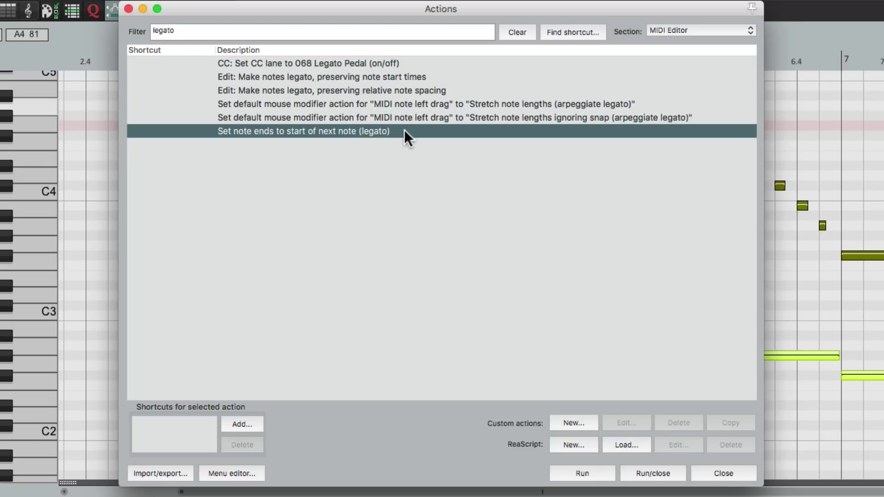
left_click(237, 426)
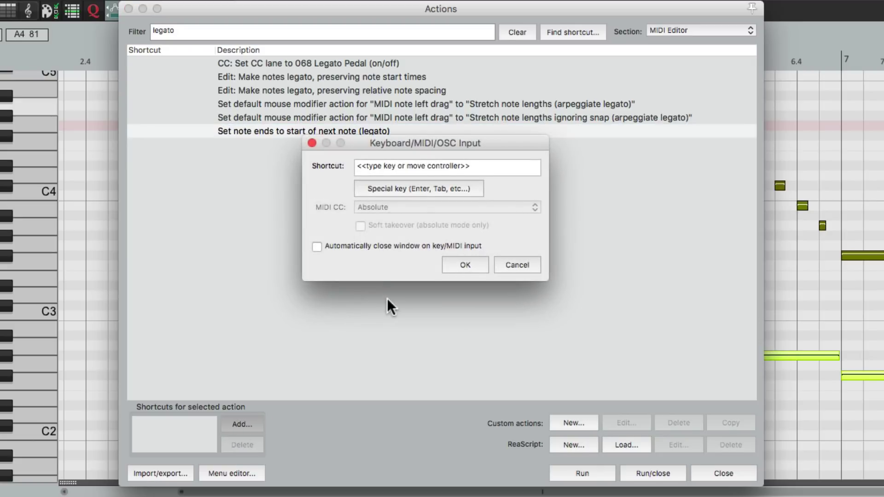
key("ctrl+l")
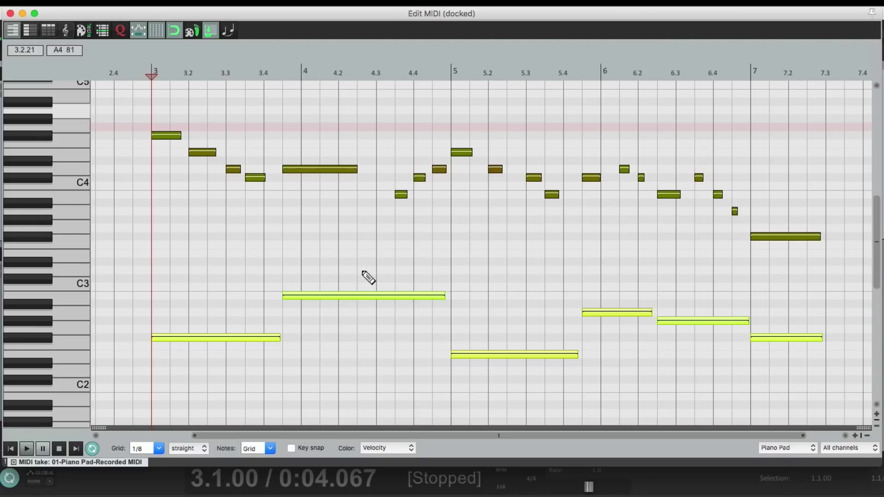
Select the bass notes and extend their ends to the next note with the newly assigned legato shortcut.
left_click(362, 272)
left_click_drag(153, 269, 832, 405)
key("super+l")
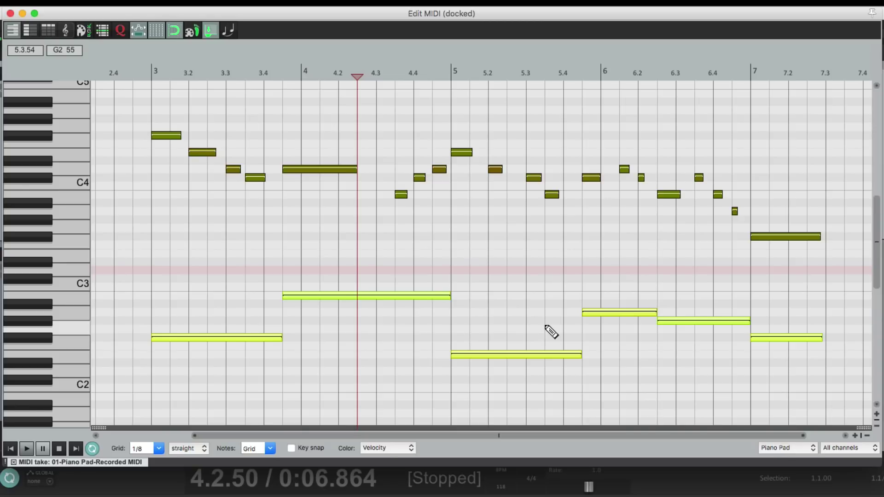
Select the upper melody notes, apply the assigned legato shortcut to them, and play the take back from measure 3.
left_click_drag(133, 122, 823, 269)
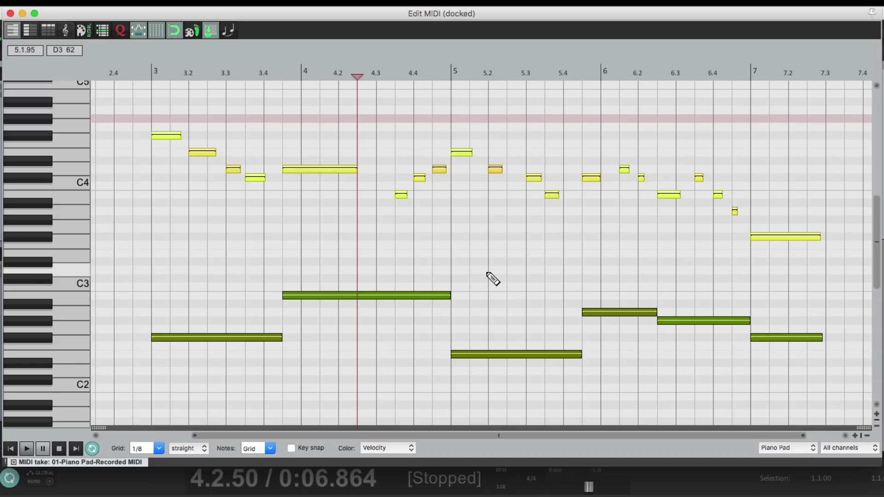
key("super+l")
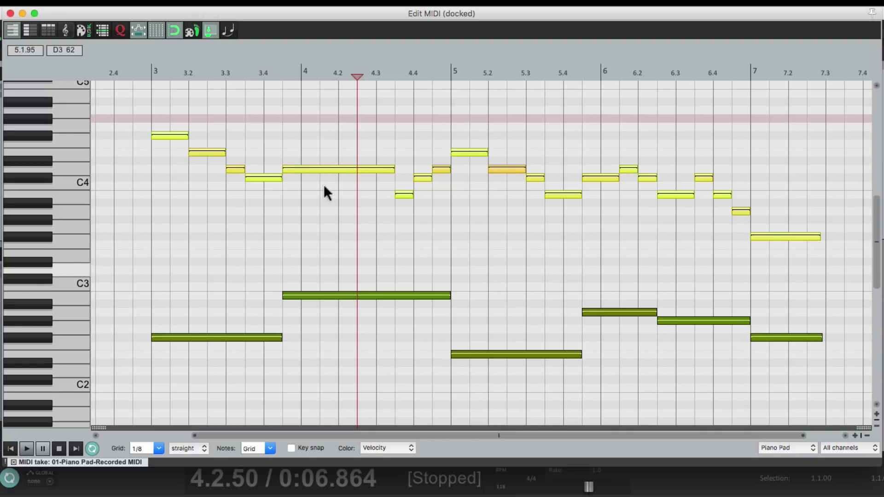
key("space")
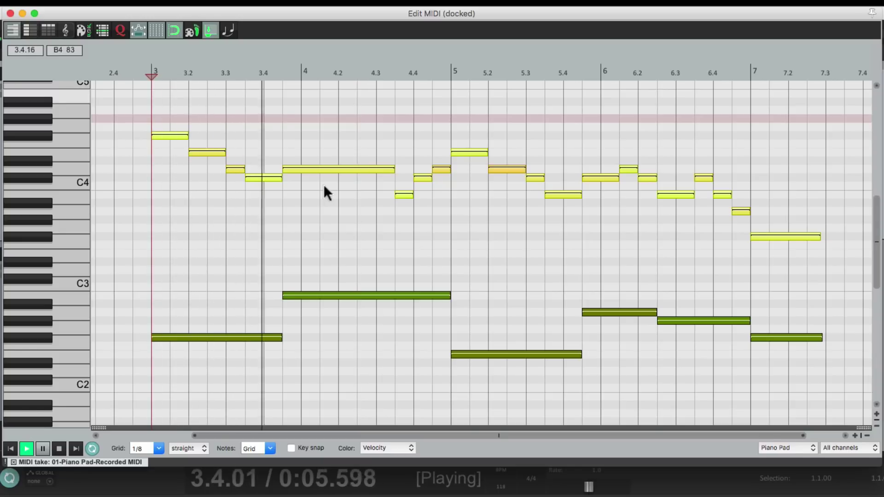
key("space")
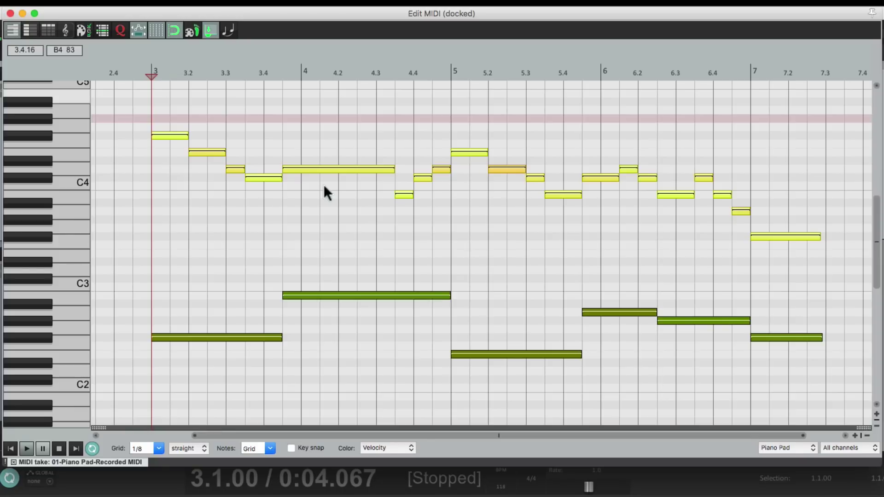
left_click(324, 187)
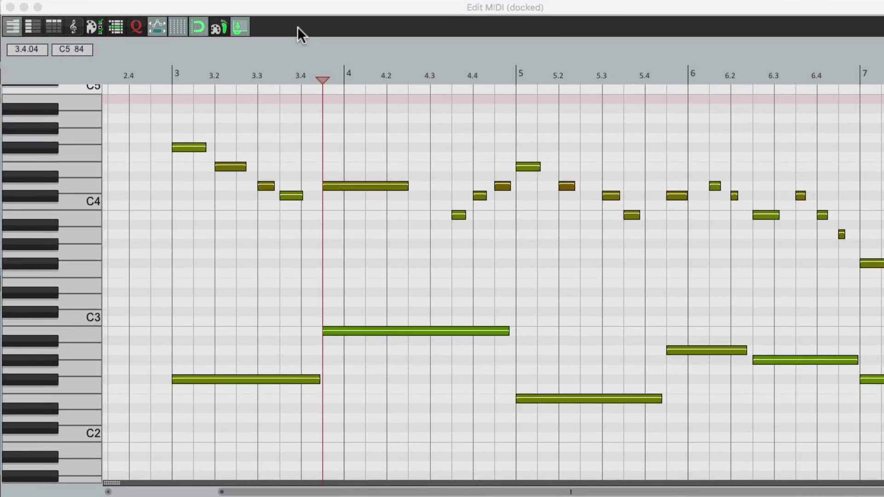
Add the action "Set note ends to start of next note (legato)" to the MIDI piano roll toolbar.
right_click(297, 27)
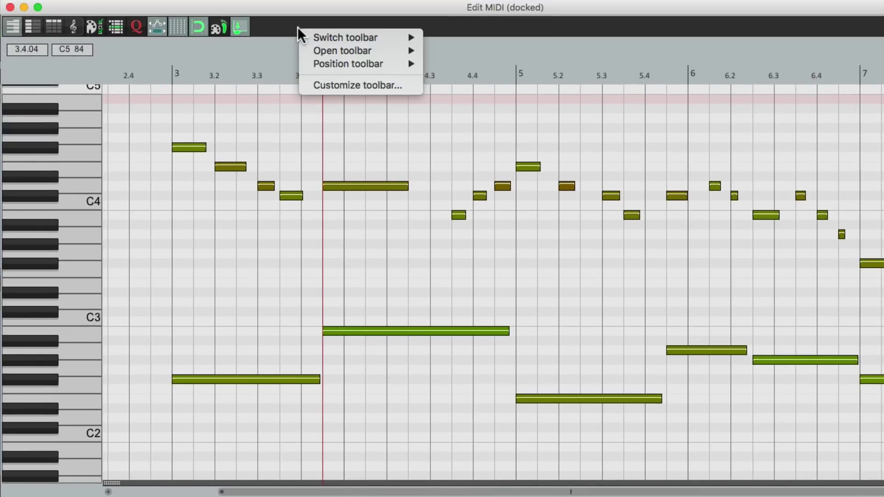
left_click(300, 85)
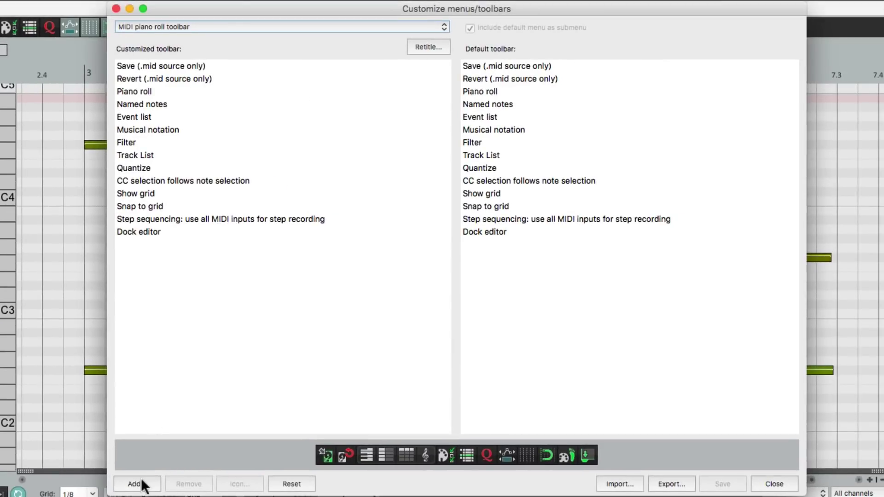
left_click(141, 483)
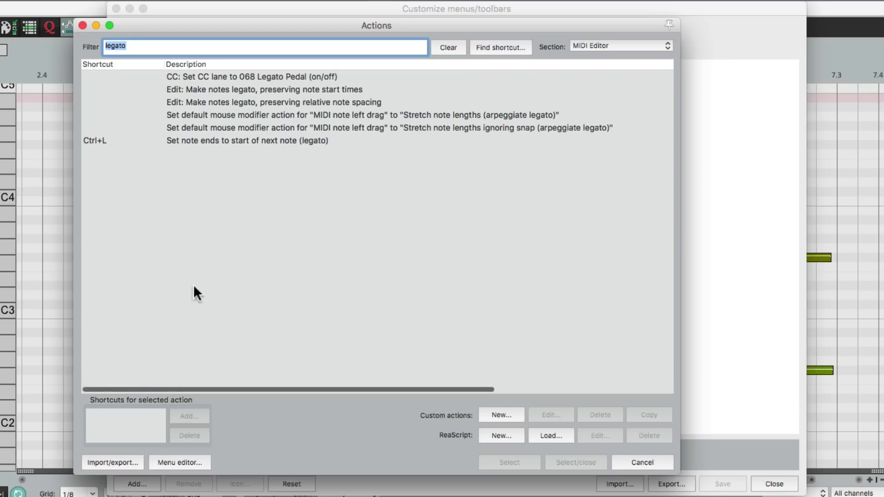
left_click(252, 144)
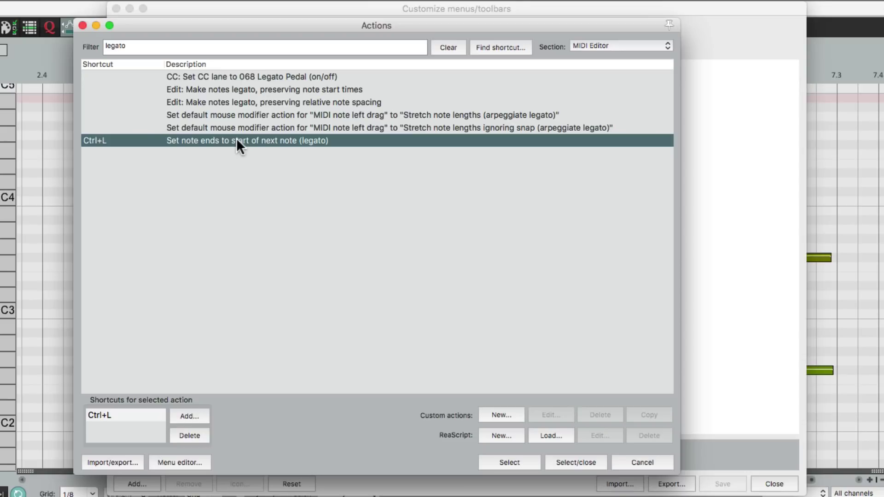
double_click(236, 141)
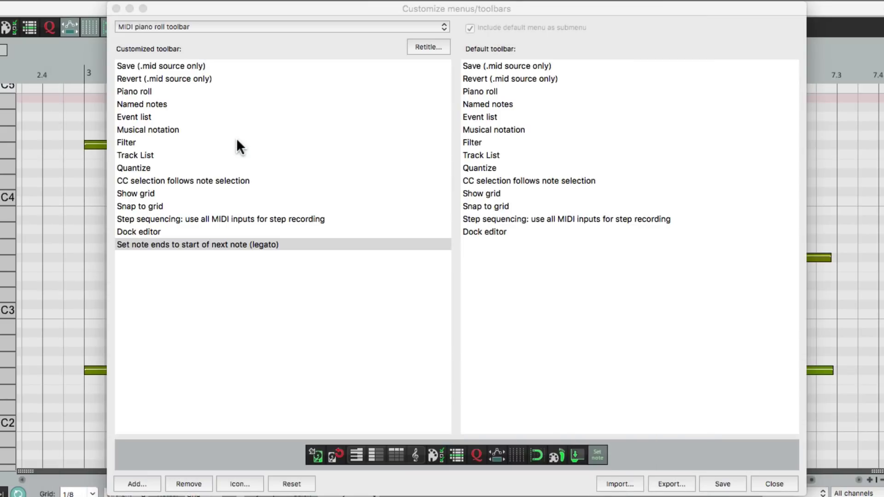
Give the new legato toolbar entry the tied-notes icon toolbar_note_tie.png, found with the filter "note", and save the customized toolbar.
right_click(226, 248)
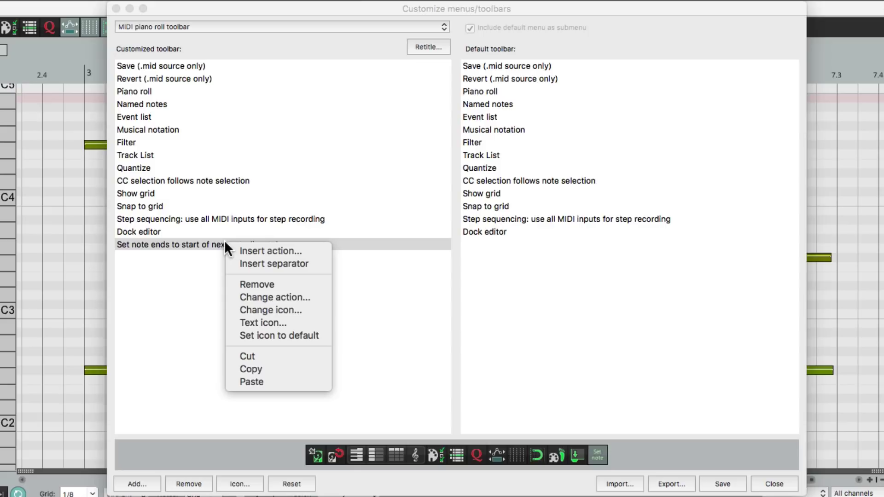
left_click(237, 308)
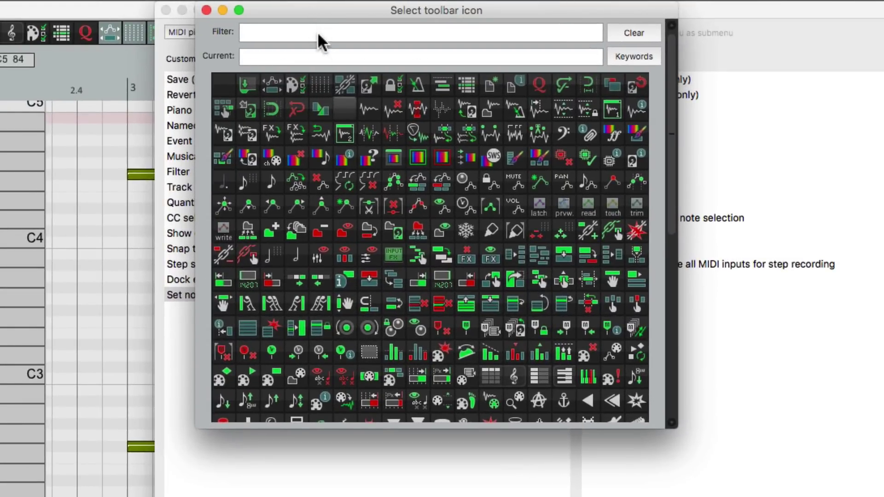
left_click(317, 33)
type("note")
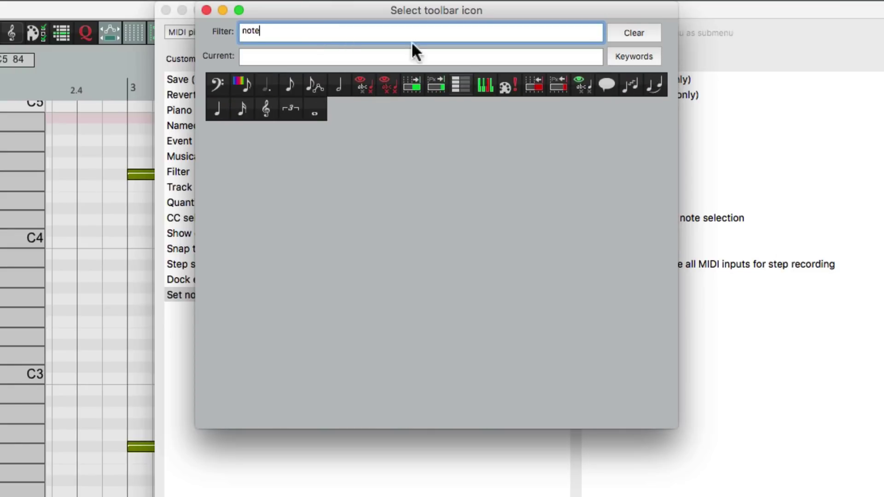
left_click(651, 88)
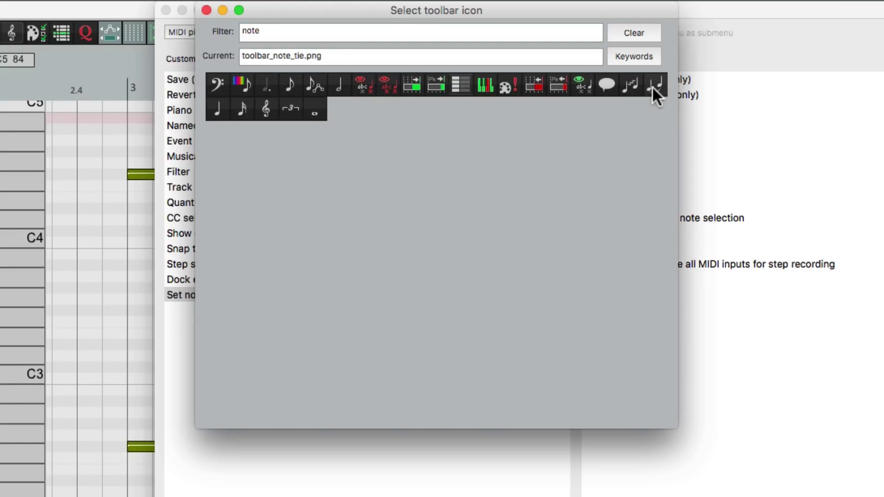
left_click(652, 86)
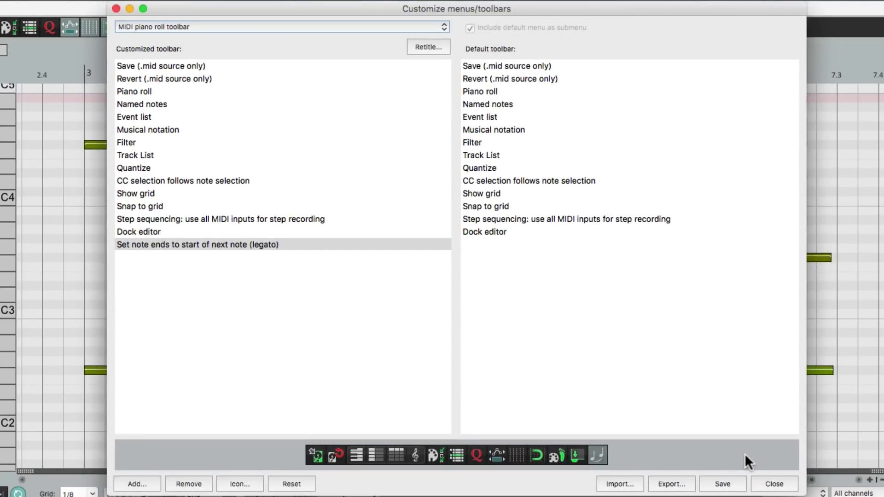
left_click(722, 484)
left_click(774, 484)
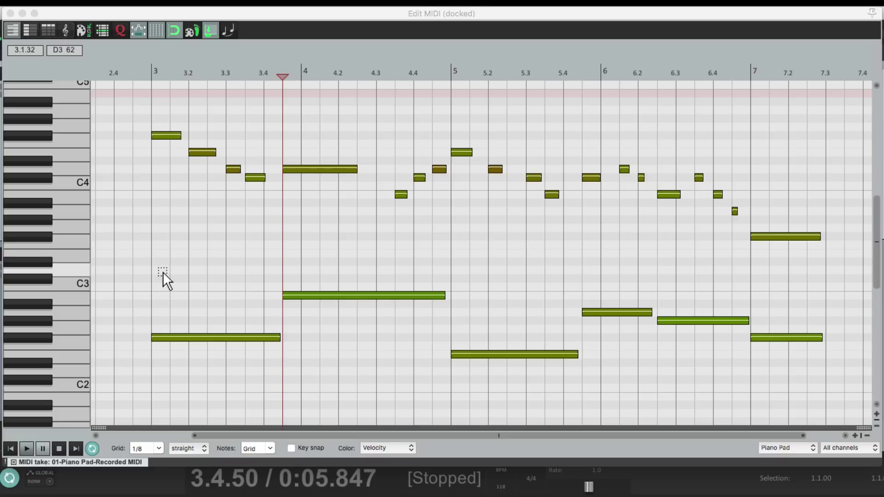
Extend the bass notes and then, separately, the upper melody notes to the next note using the new legato toolbar action.
left_click_drag(164, 273, 788, 398)
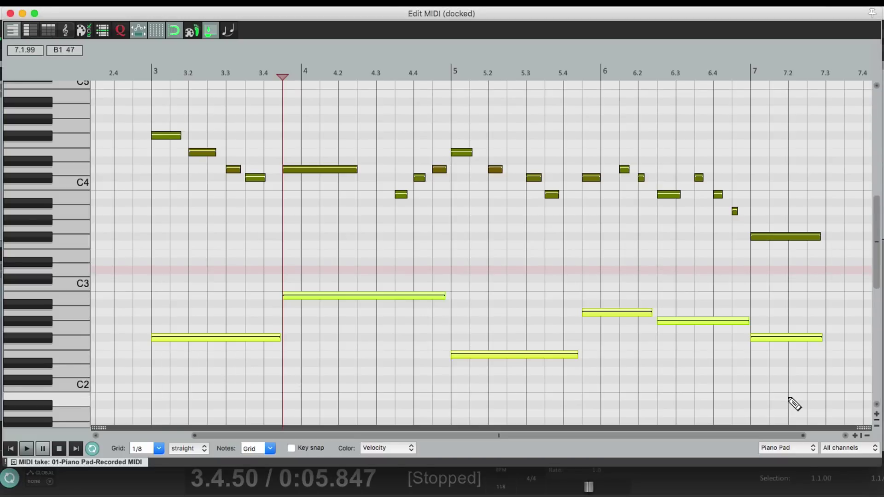
left_click(230, 31)
left_click_drag(137, 103, 789, 269)
left_click(227, 31)
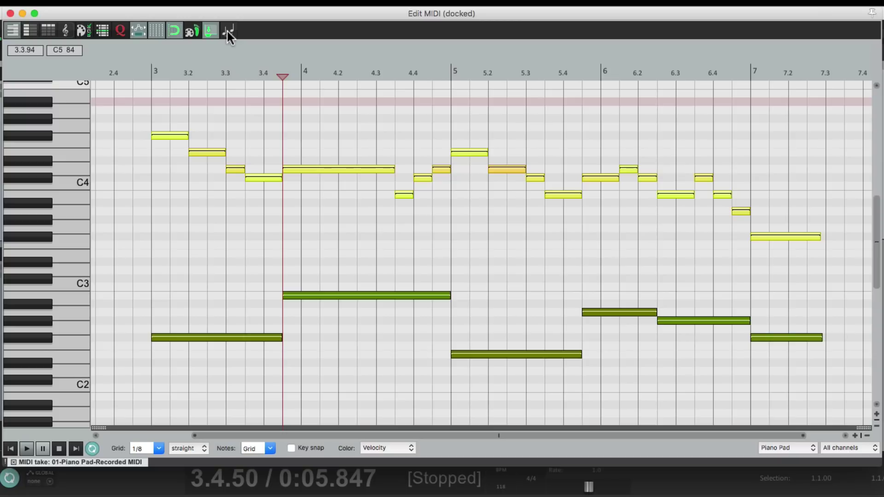
Play the take back from just before measure 3 to check both legato voices, and stop playback.
left_click(133, 60)
key("space")
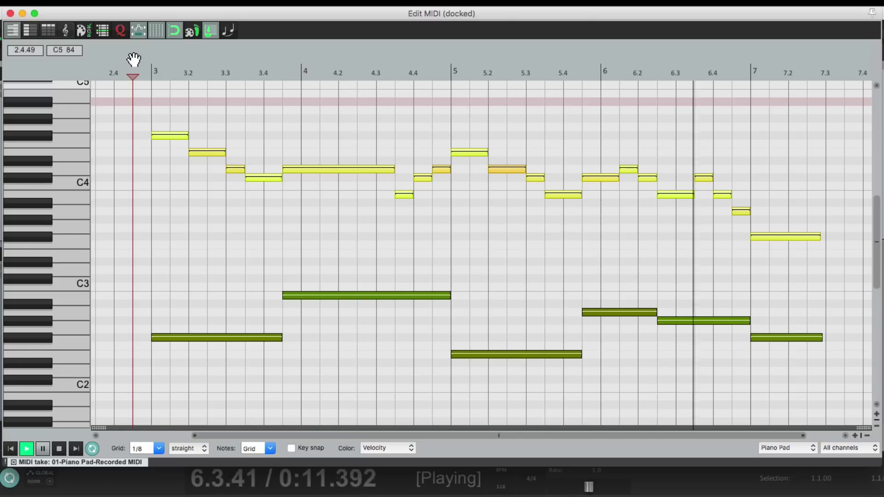
key("space")
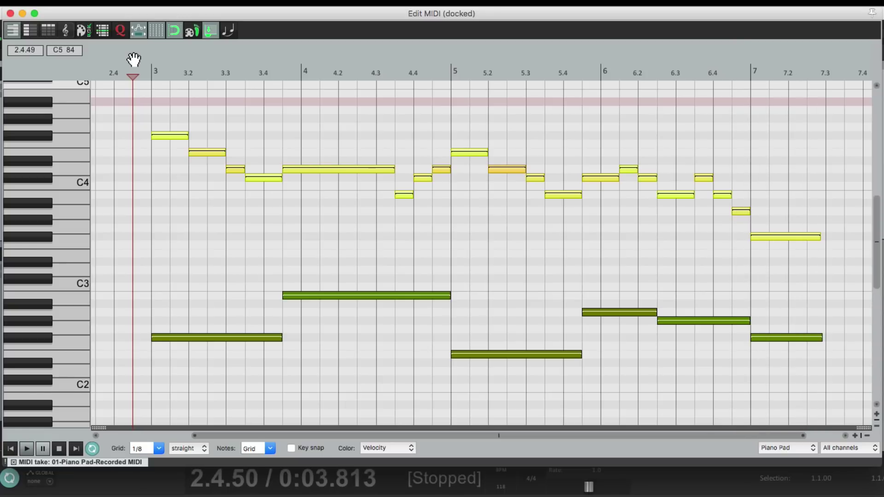